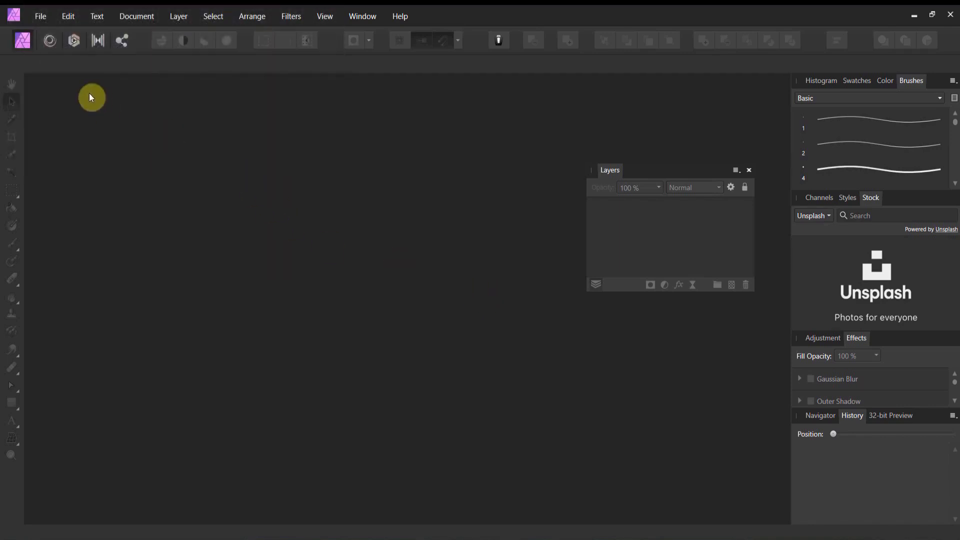
Create a new document from the iPad 12.9" device preset, with pixels as units and portrait orientation.
left_click(46, 15)
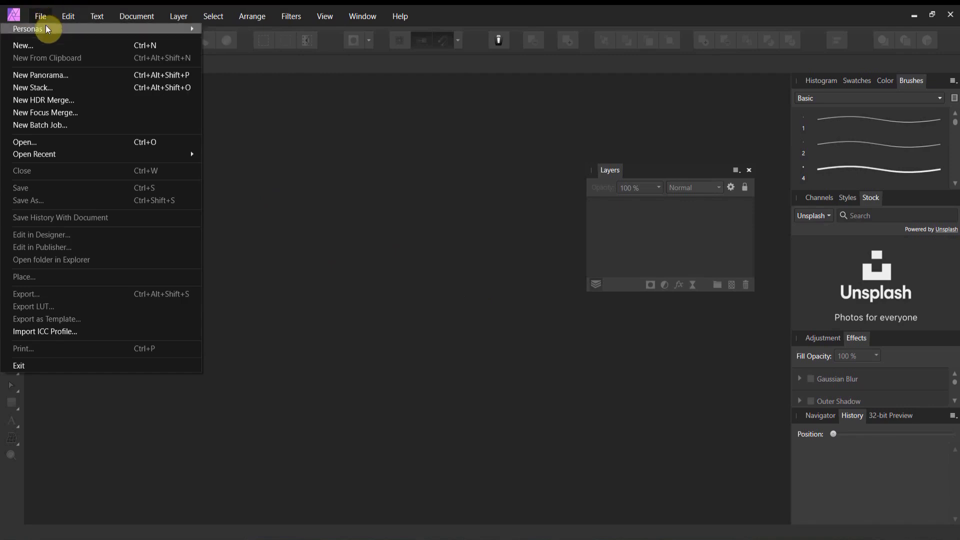
left_click(43, 45)
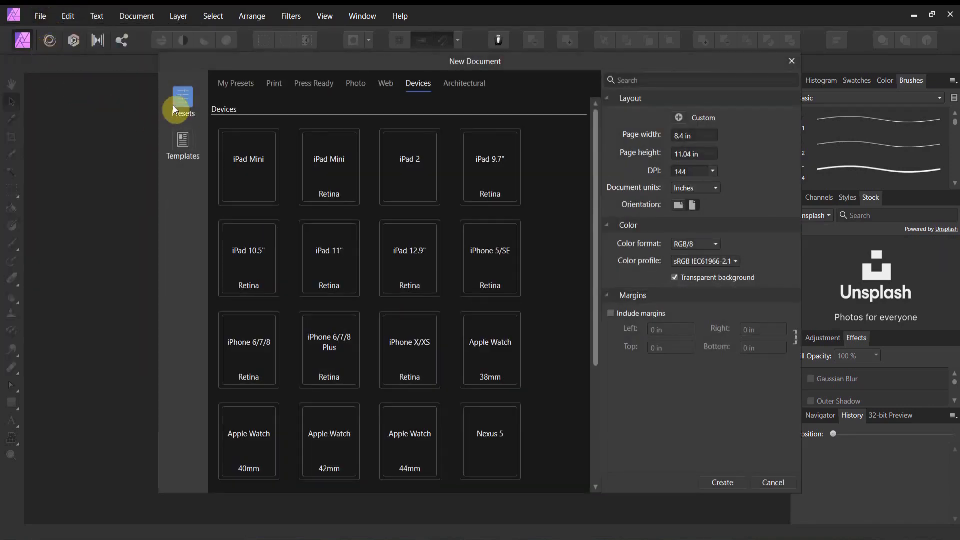
left_click(394, 249)
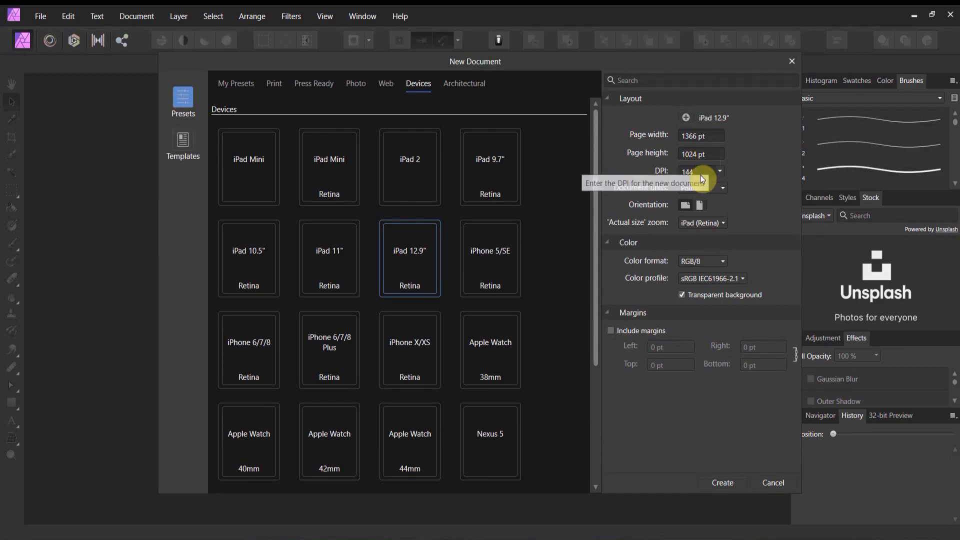
left_click(713, 188)
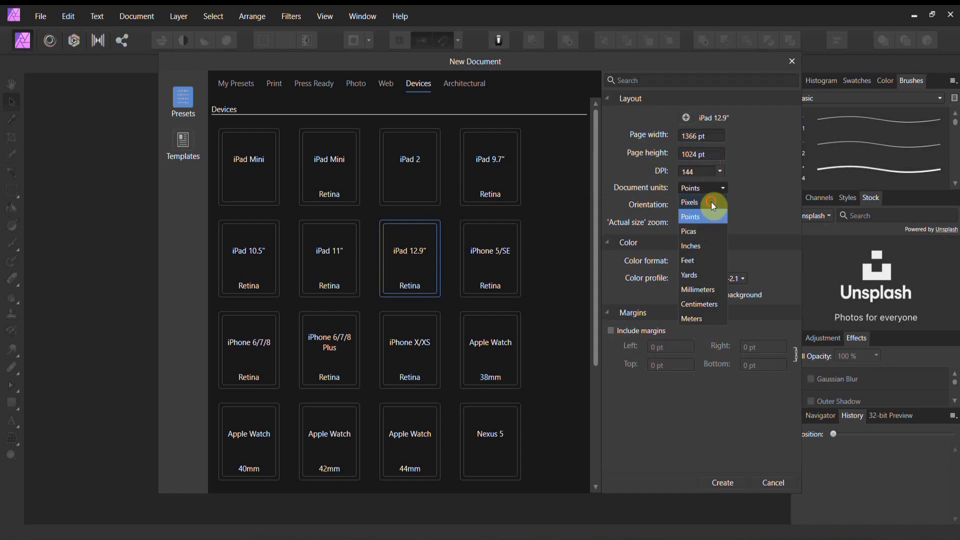
left_click(711, 202)
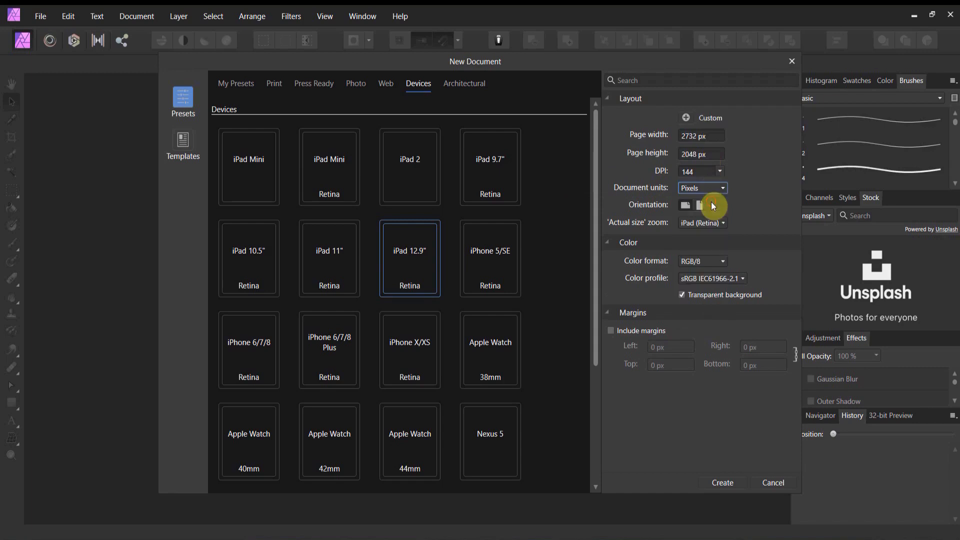
left_click(702, 136)
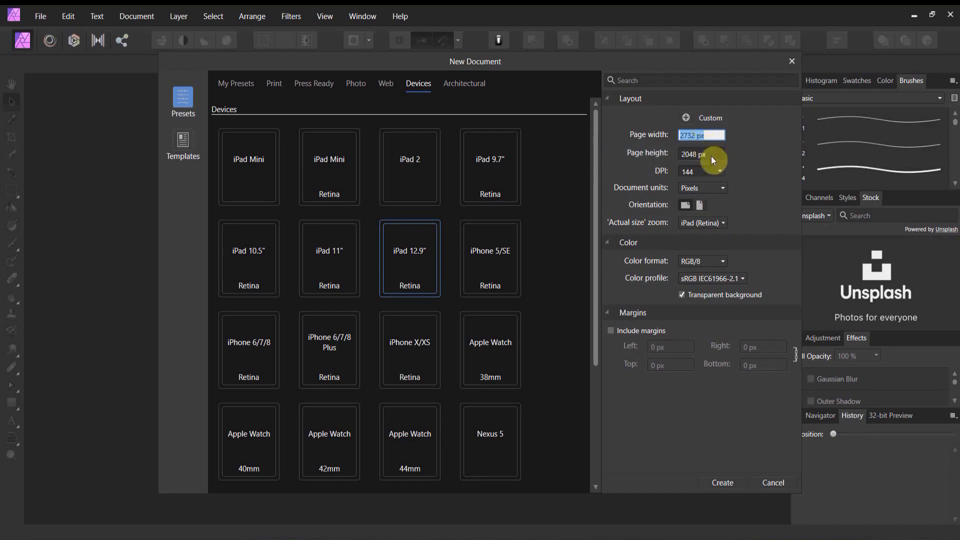
left_click(733, 176)
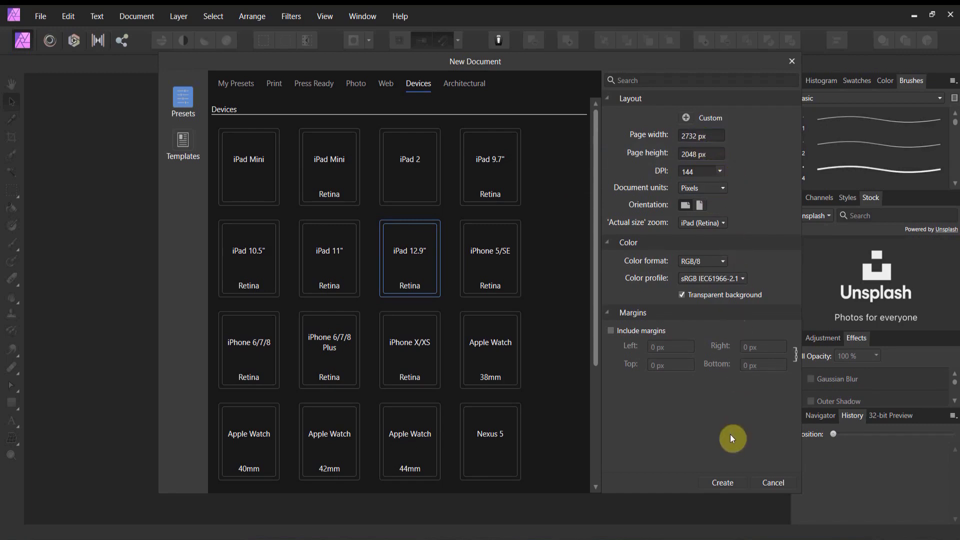
left_click(702, 204)
left_click(731, 488)
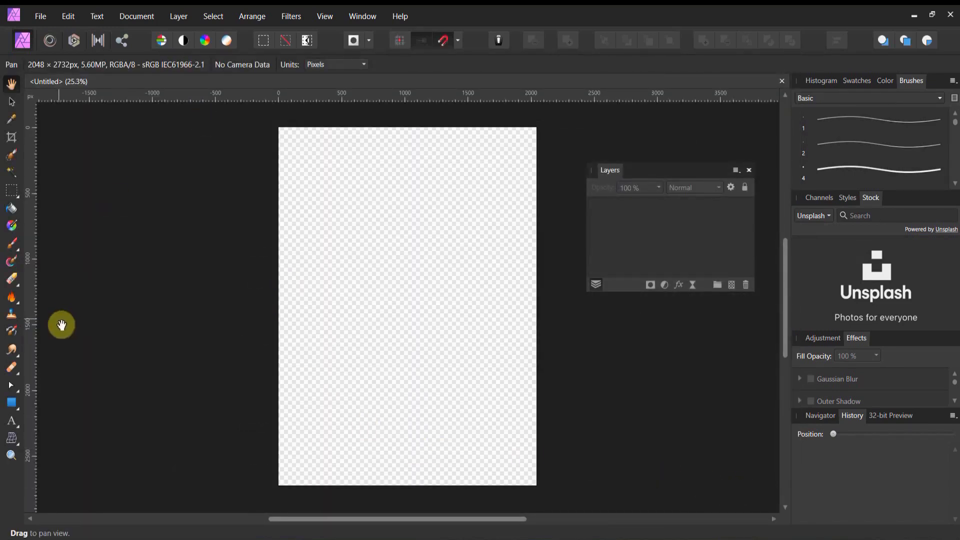
Draw a rectangle covering the whole page and fill it with bright blue.
left_click(11, 403)
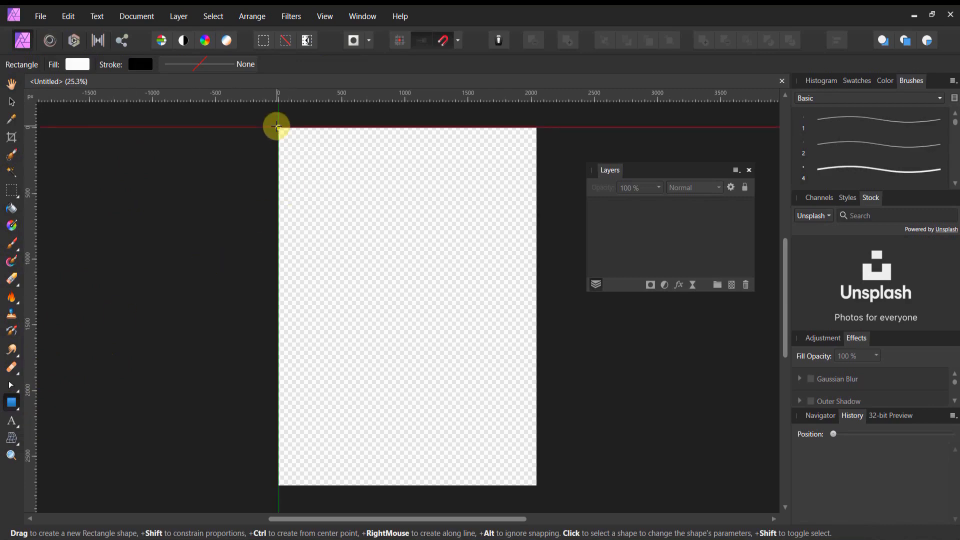
left_click_drag(277, 127, 539, 487)
left_click(80, 65)
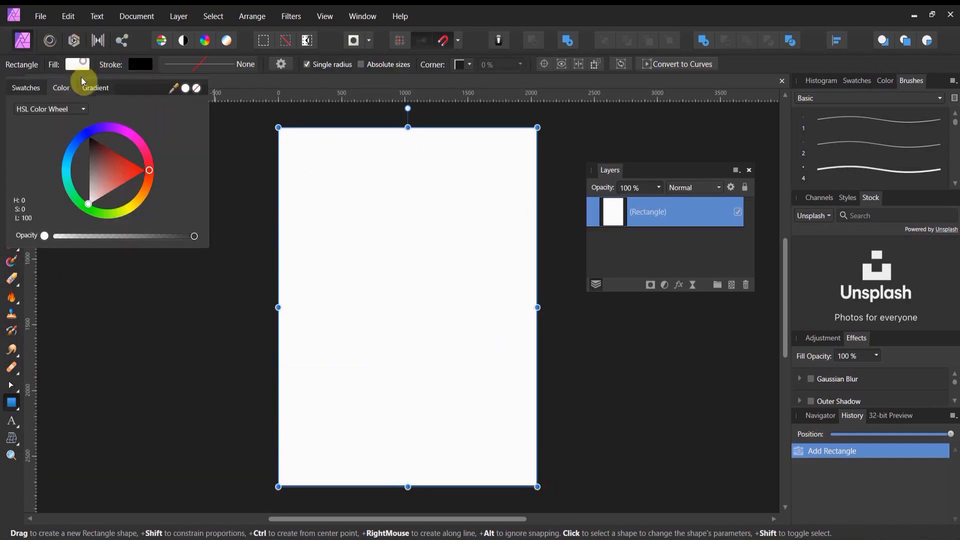
left_click(69, 164)
left_click_drag(70, 167, 73, 165)
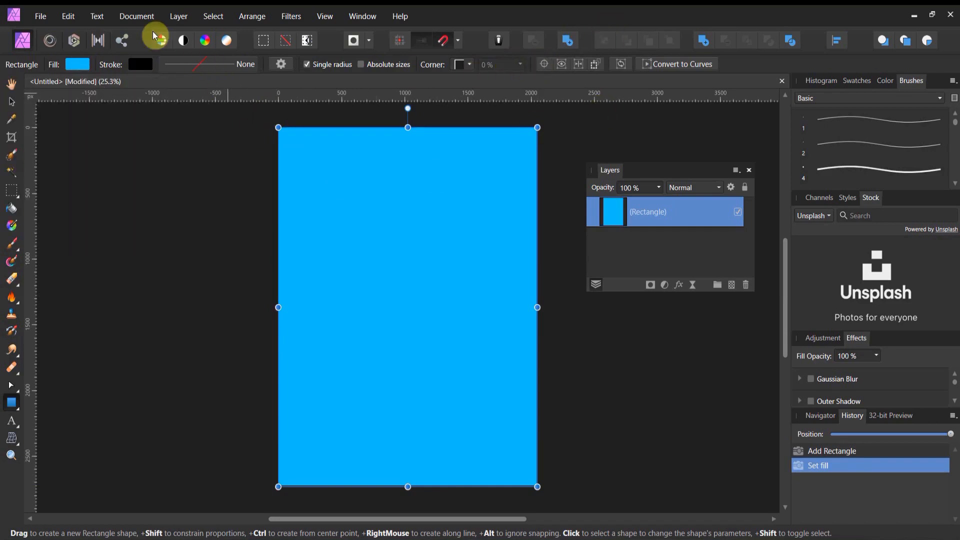
Save the document as "Embedded layer for ipad screen", replacing the existing Affinity file, and close it.
left_click(40, 16)
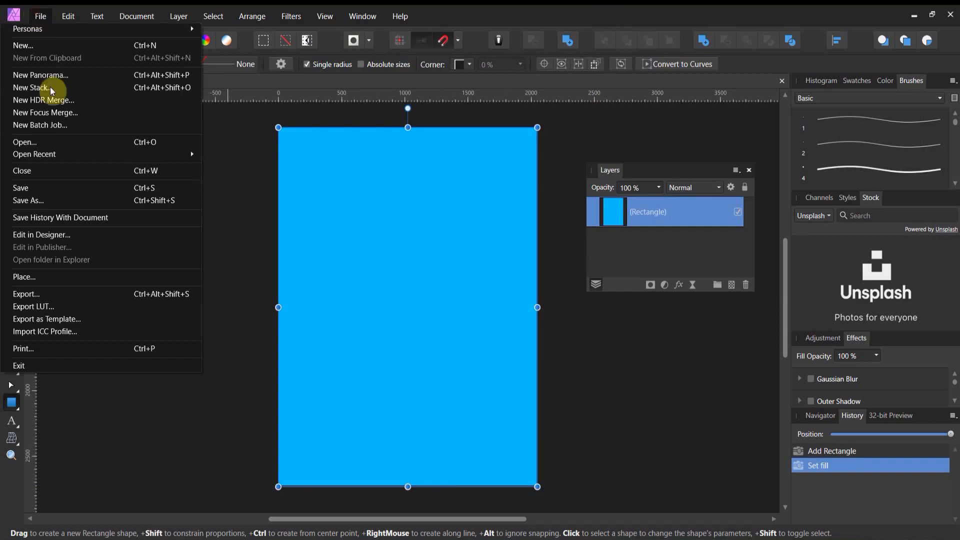
left_click(69, 200)
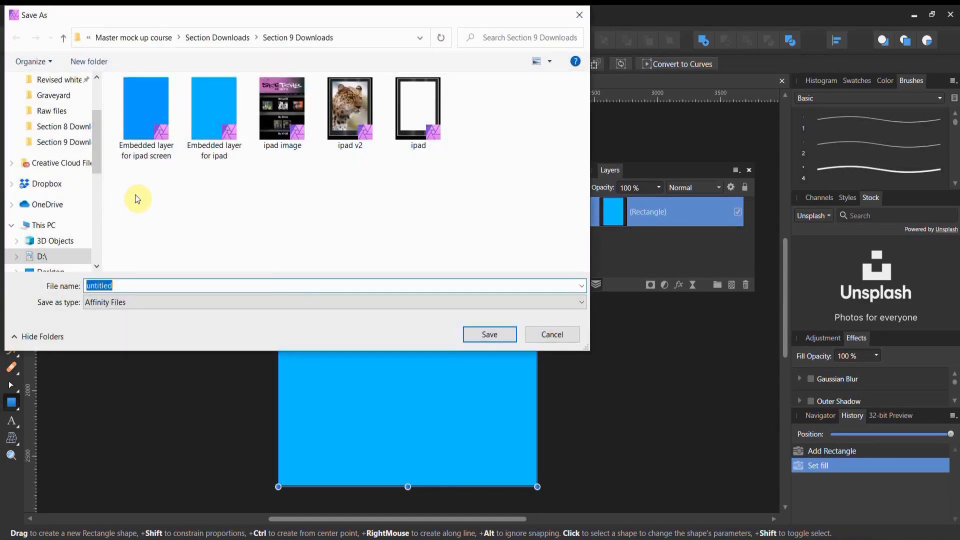
left_click(153, 159)
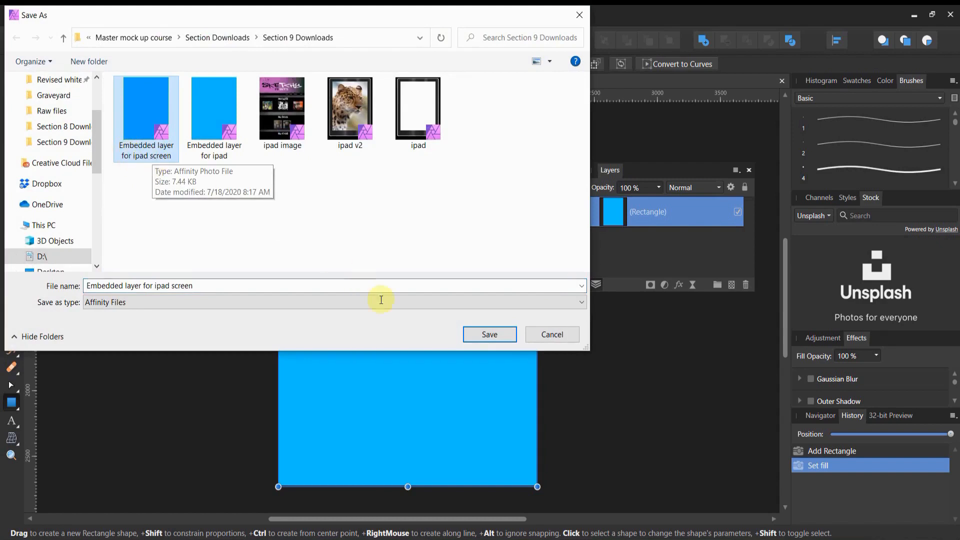
left_click(500, 340)
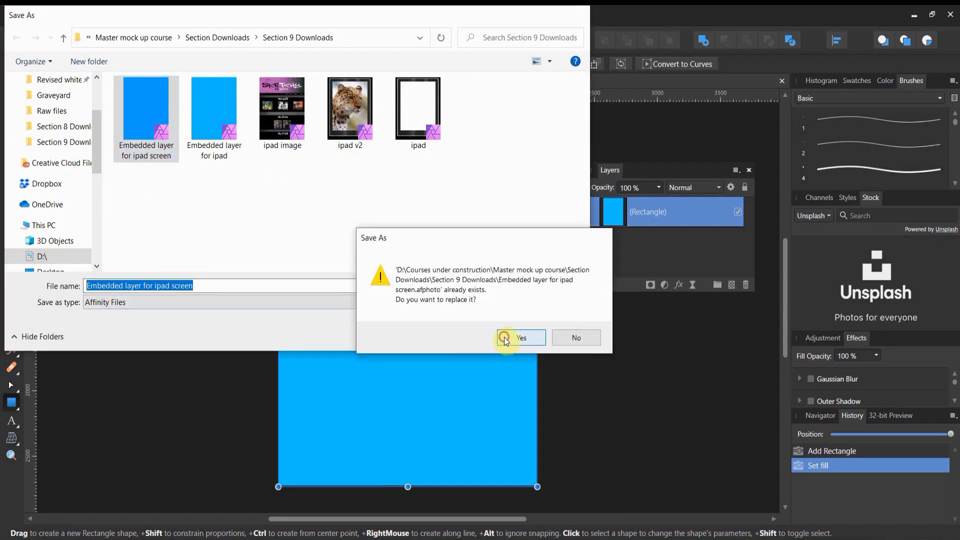
left_click(504, 337)
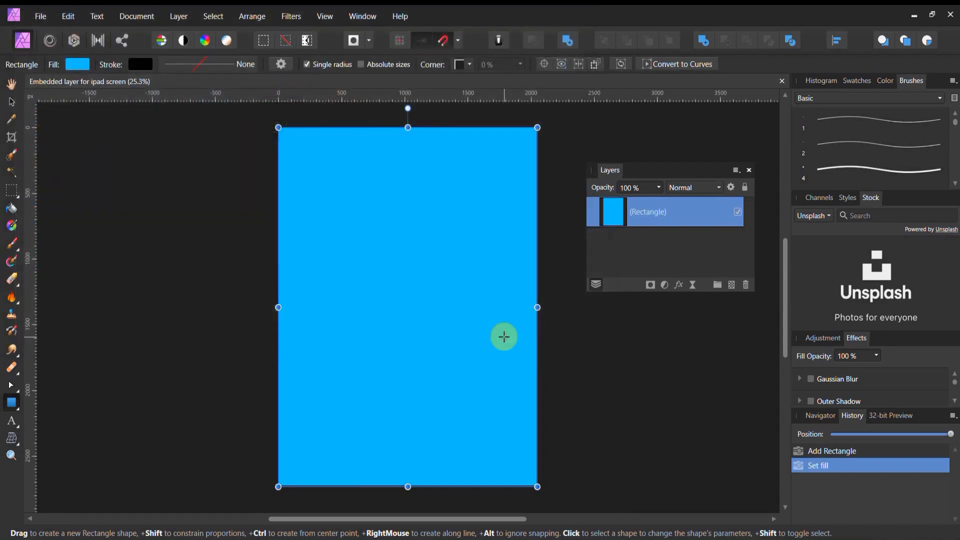
left_click(783, 82)
Create another iPad 12.9" preset document with pixels as units and rotate its canvas 90° clockwise.
left_click(44, 15)
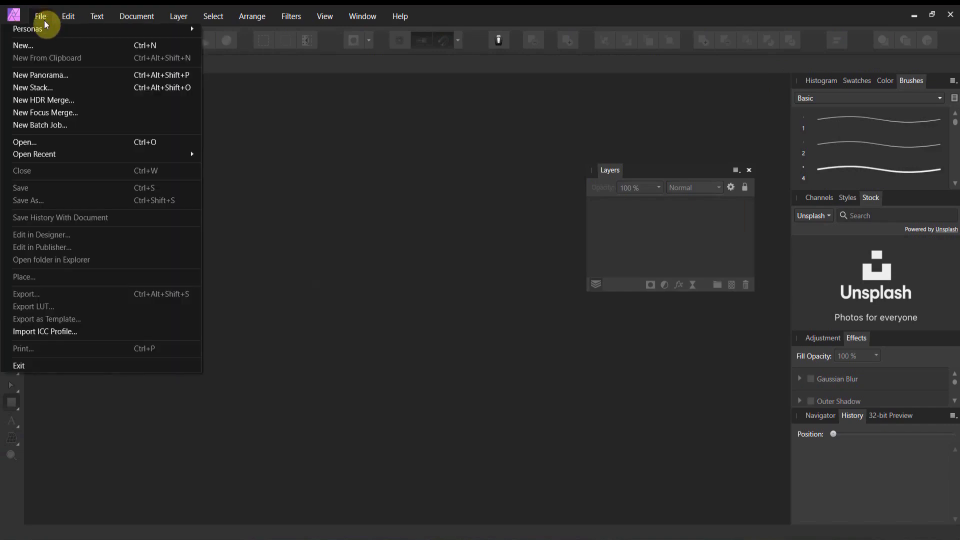
left_click(44, 45)
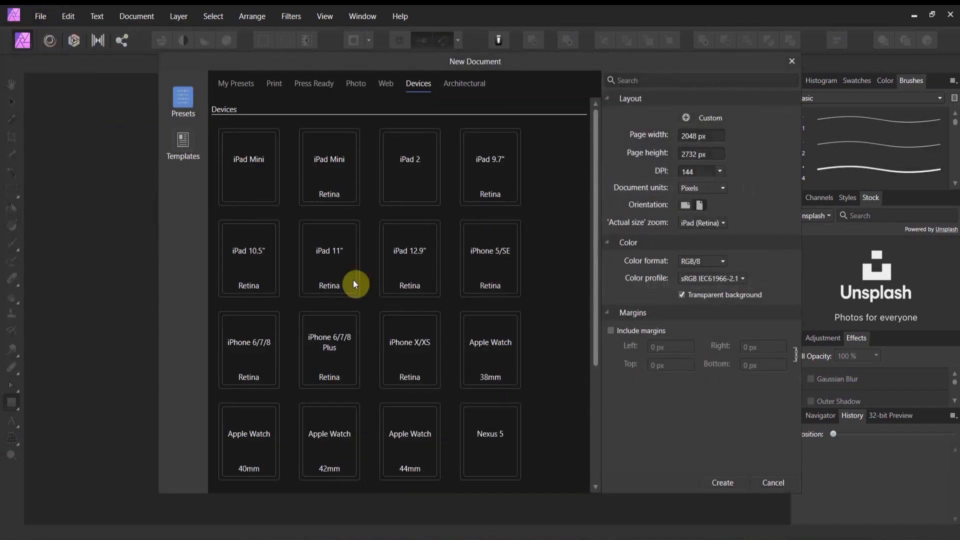
left_click(384, 276)
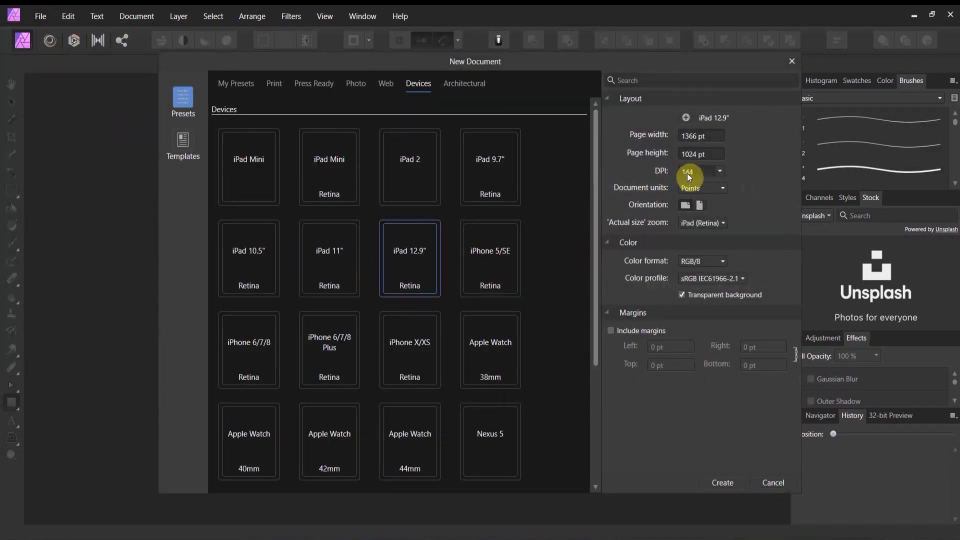
left_click(723, 188)
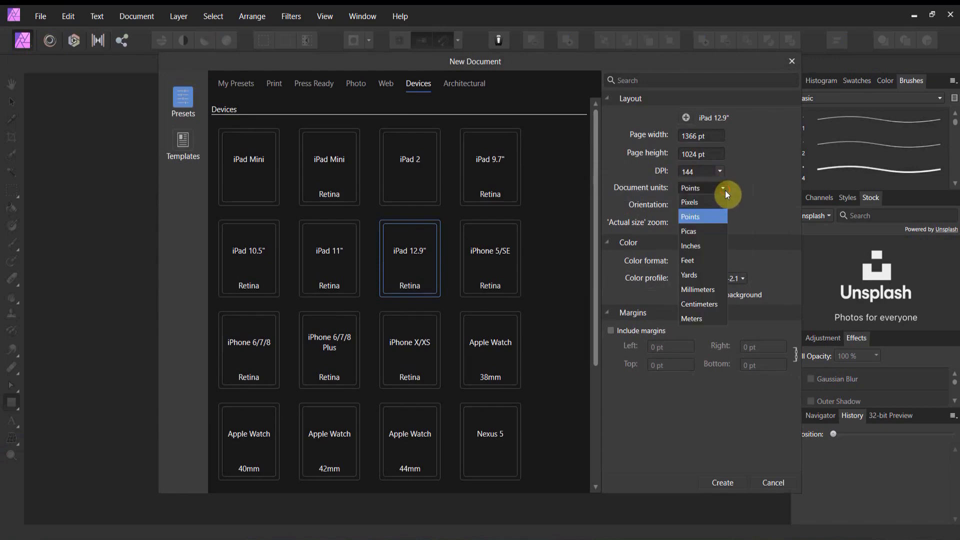
left_click(719, 205)
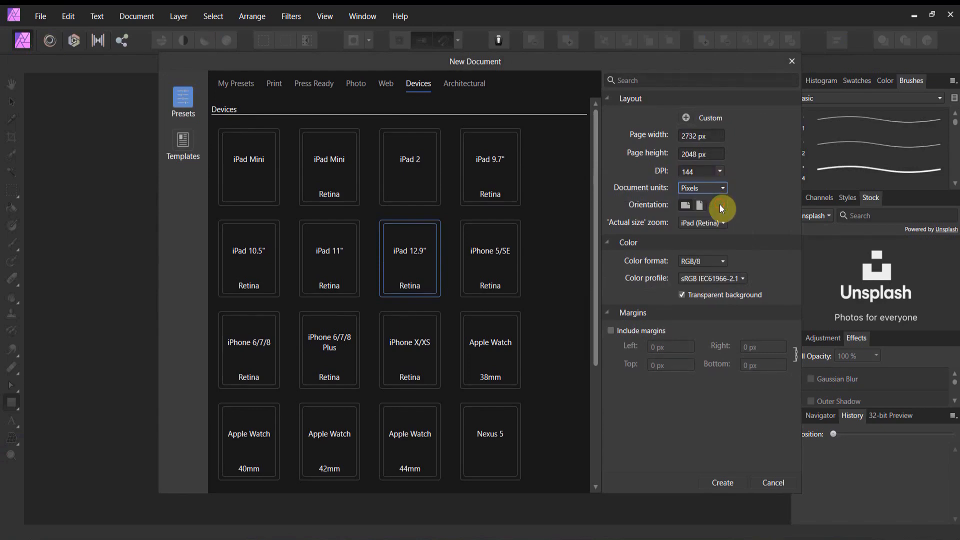
left_click(719, 482)
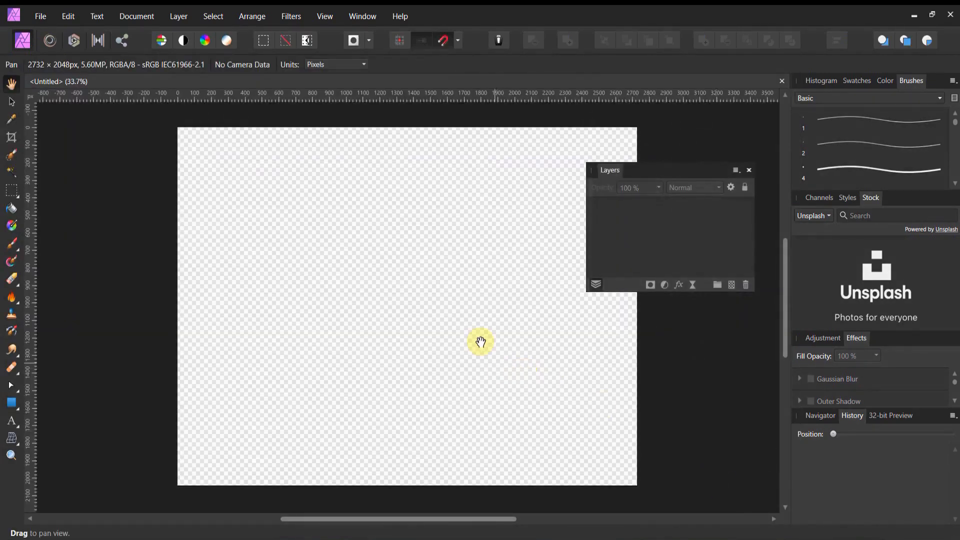
left_click(151, 20)
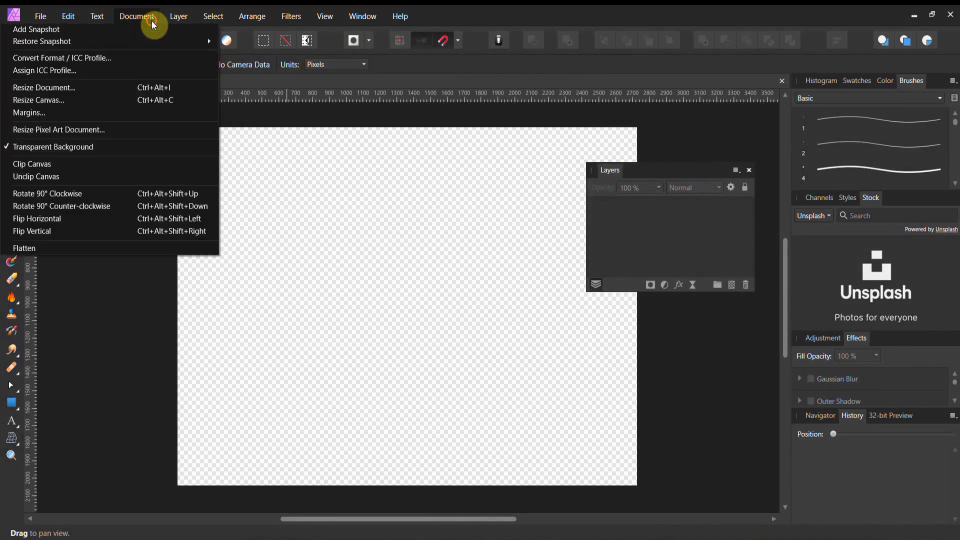
left_click(158, 193)
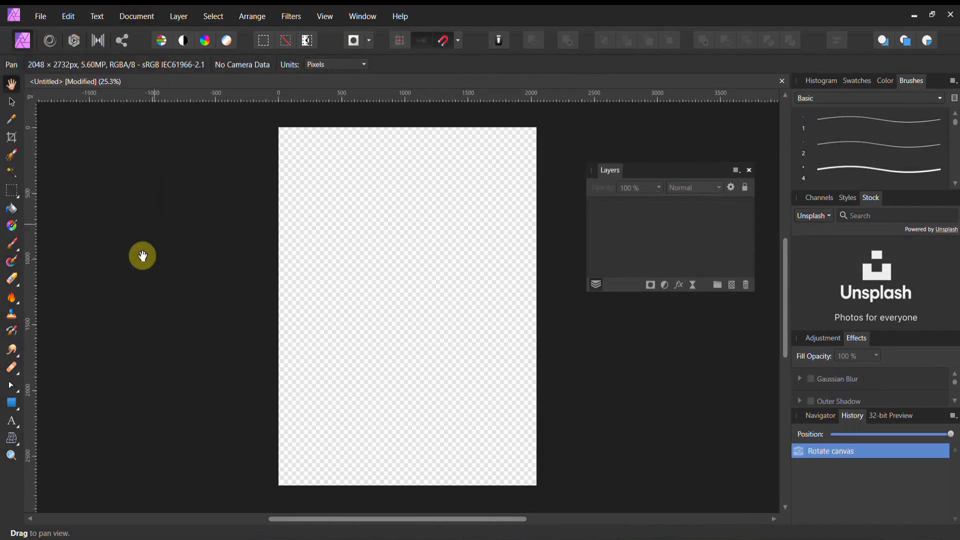
Draw a rectangle covering the whole page and give it rounded corners with a 3% radius.
left_click(12, 403)
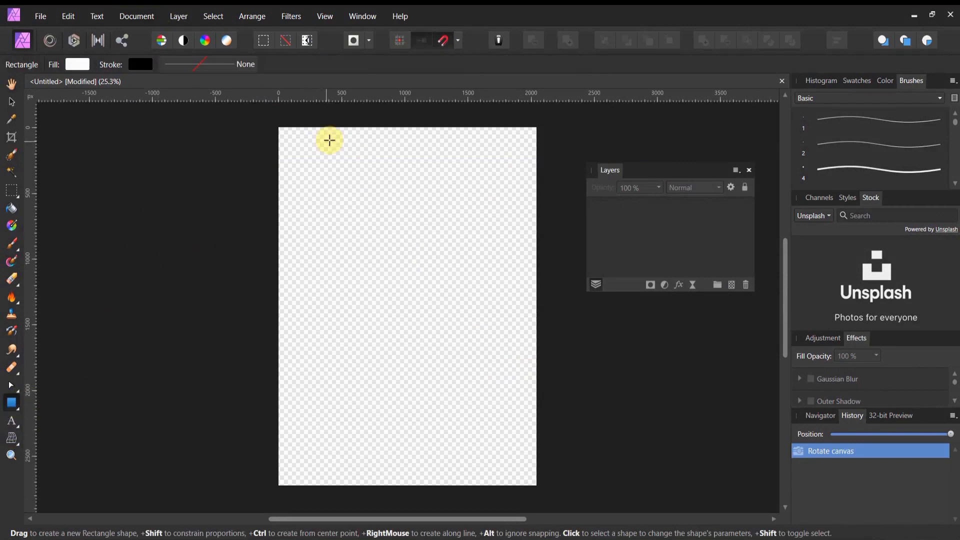
left_click_drag(277, 127, 535, 485)
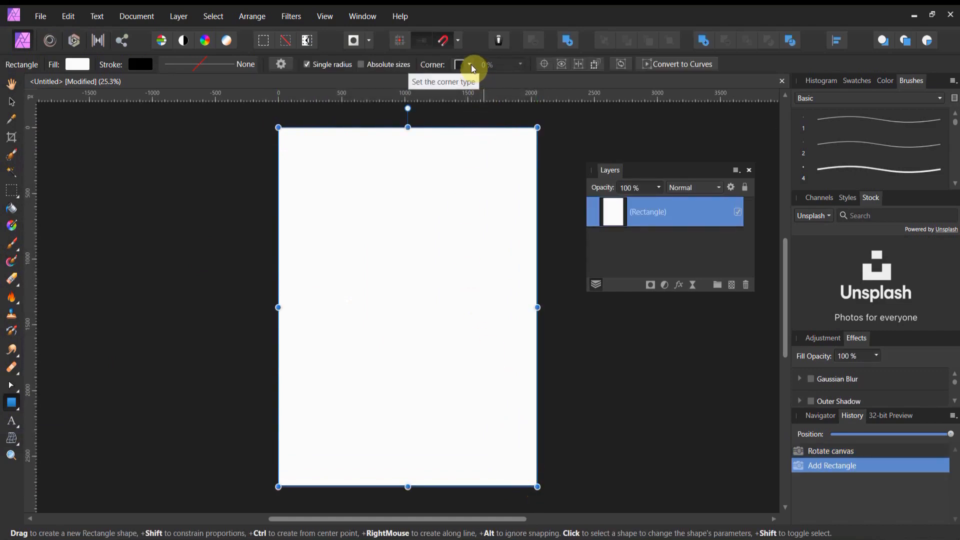
left_click(471, 65)
left_click(455, 93)
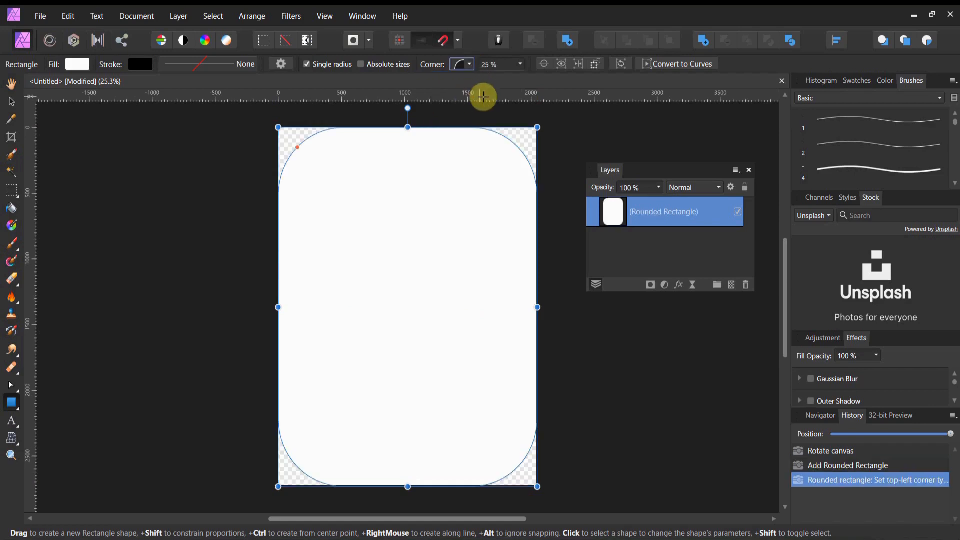
left_click_drag(522, 70, 485, 83)
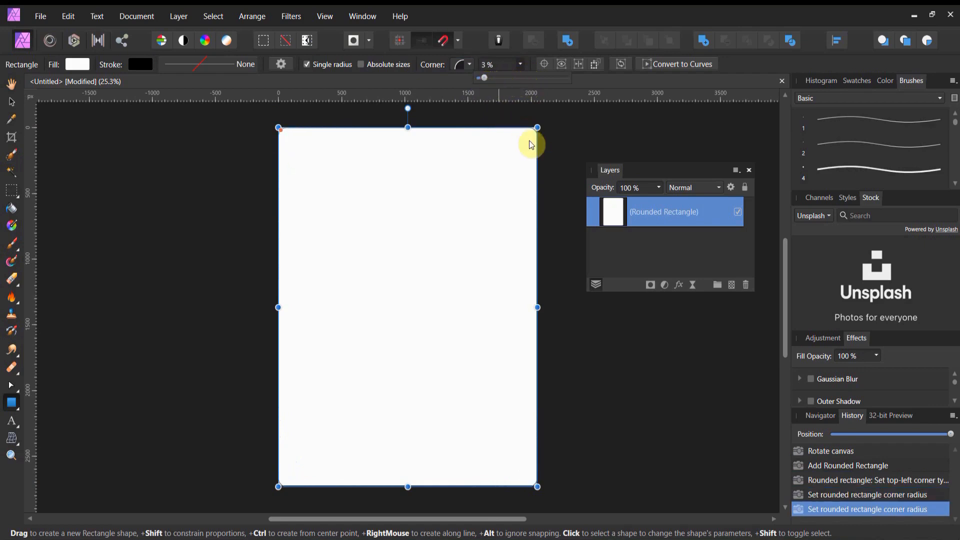
Scale the rounded rectangle down slightly and centre it on the page with a narrow margin all round.
left_click(13, 103)
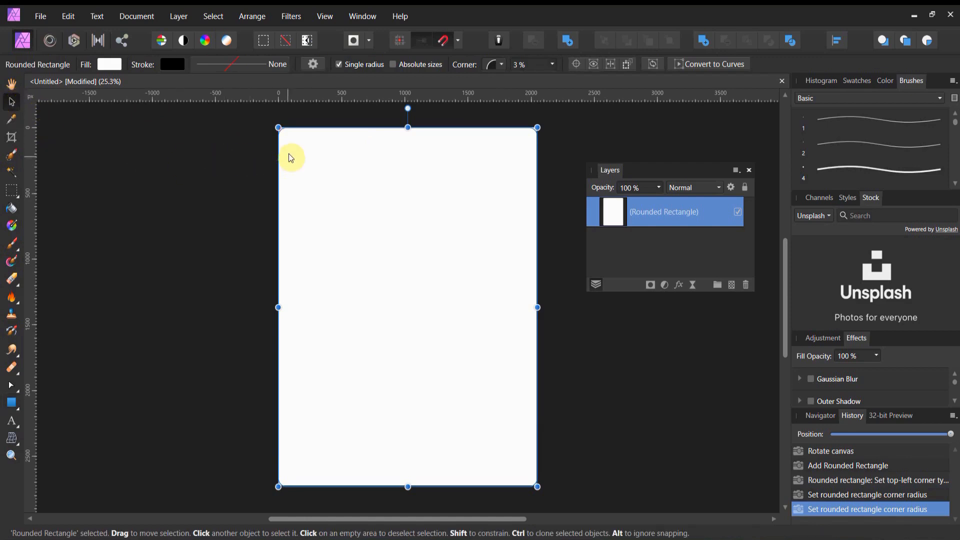
left_click_drag(280, 130, 301, 143)
left_click(520, 35)
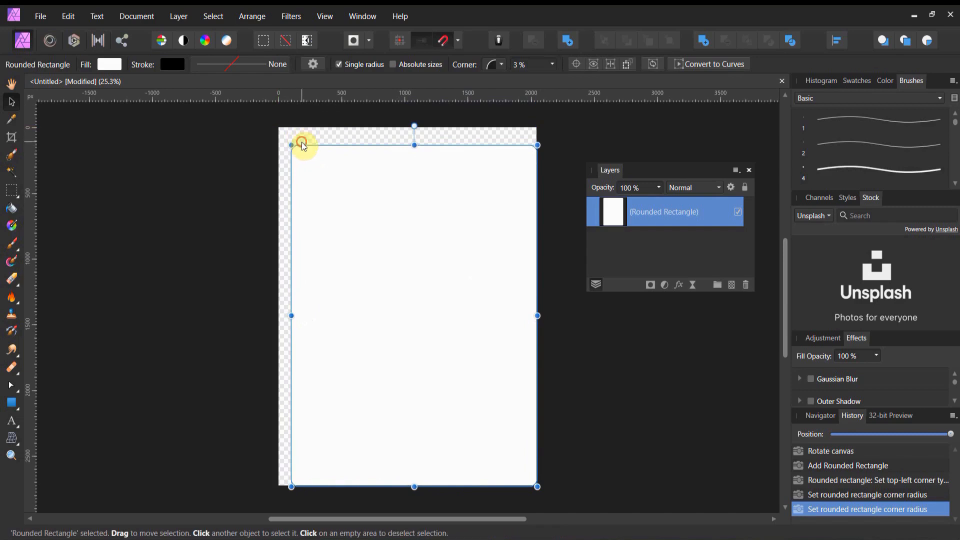
left_click_drag(403, 303, 395, 293)
left_click(574, 379)
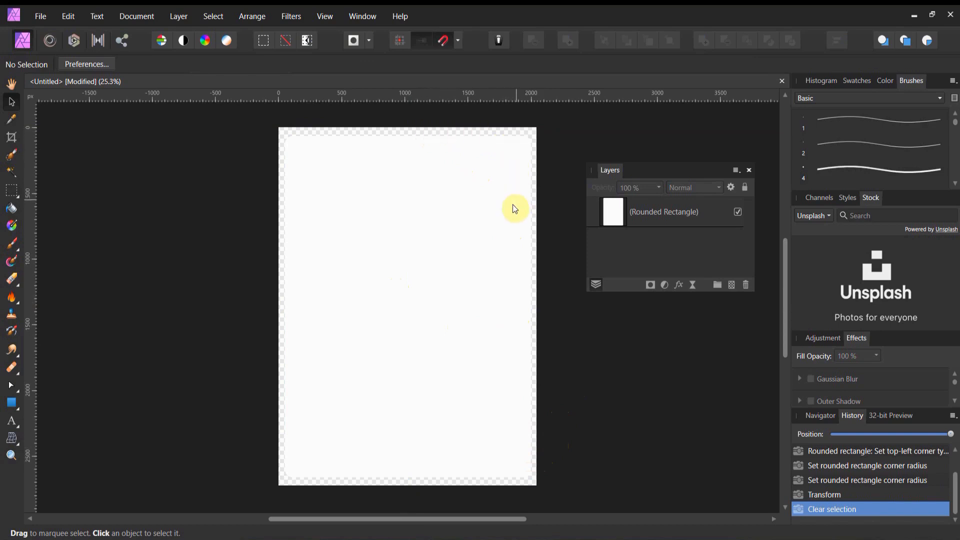
Rename the rounded rectangle layer as "Ipad".
double_click(651, 212)
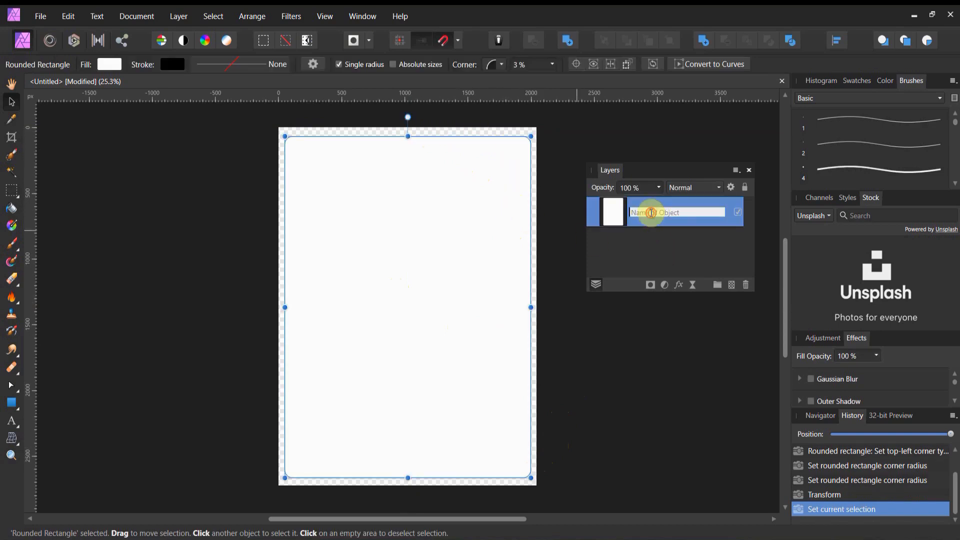
type("Ipad")
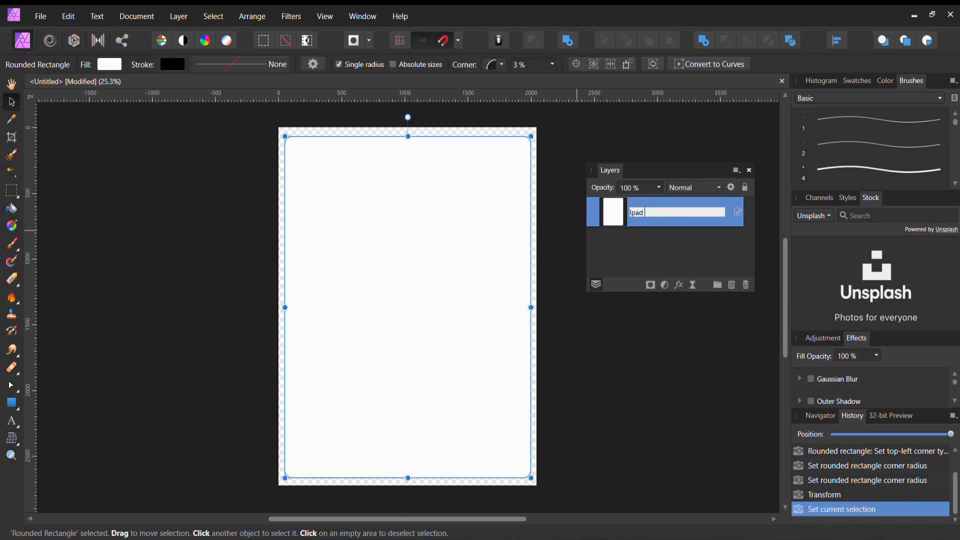
key("Return")
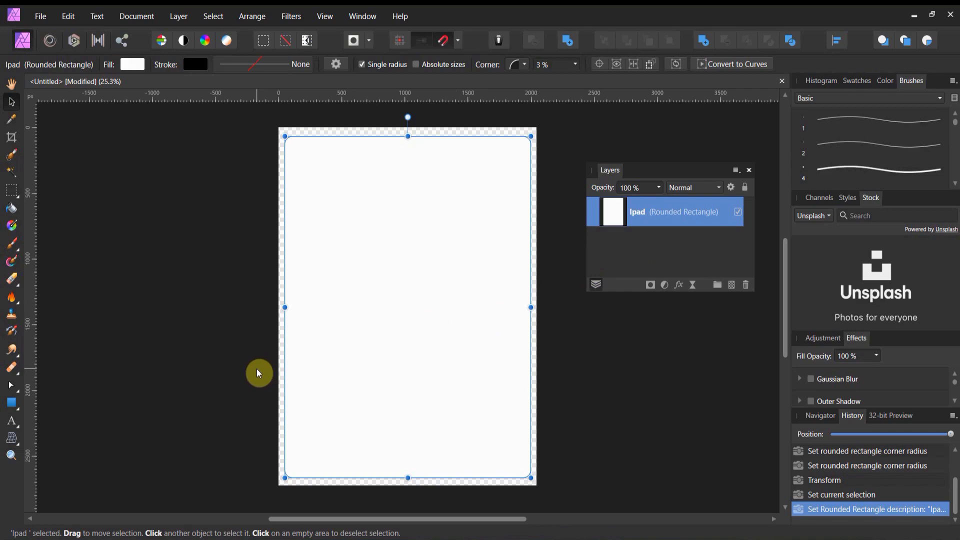
Remove the fill from the Ipad rounded rectangle and nest a new pixel layer inside it.
left_click(134, 64)
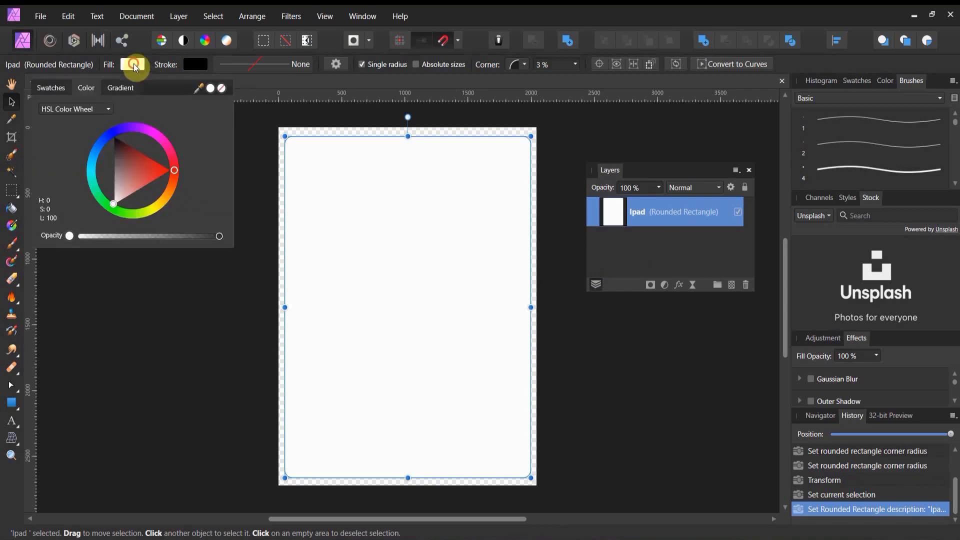
left_click(223, 91)
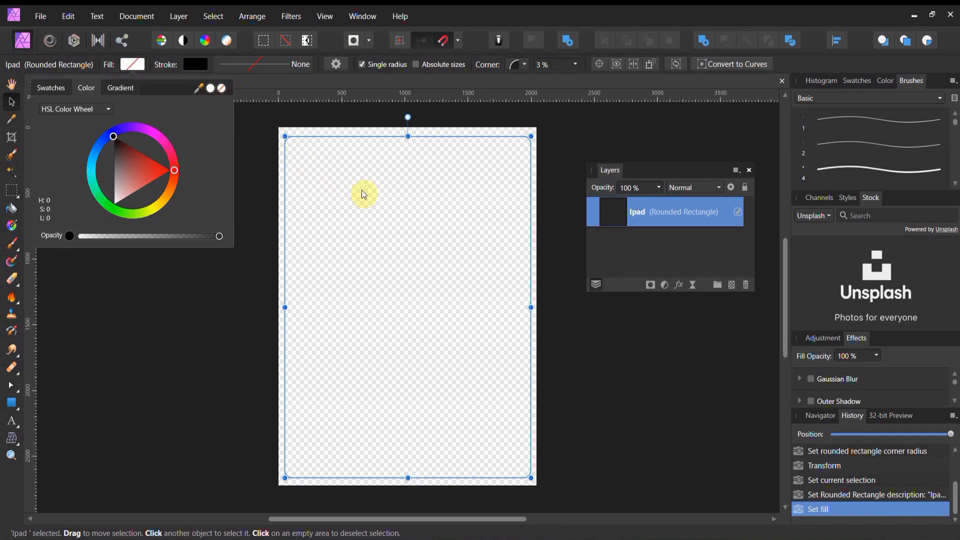
left_click(733, 286)
left_click_drag(623, 207, 636, 248)
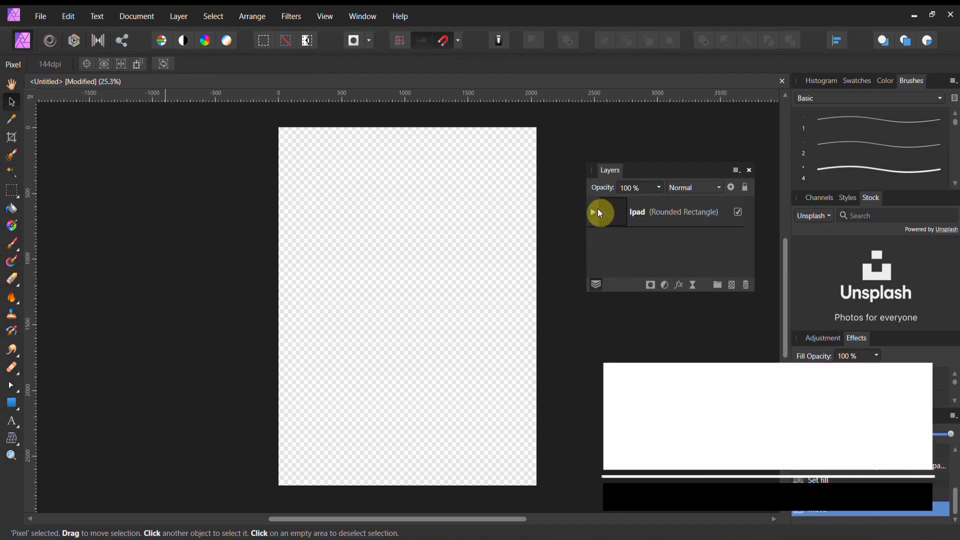
Rename the pixel layer nested in the Ipad layer as "Base color".
left_click(598, 210)
double_click(646, 244)
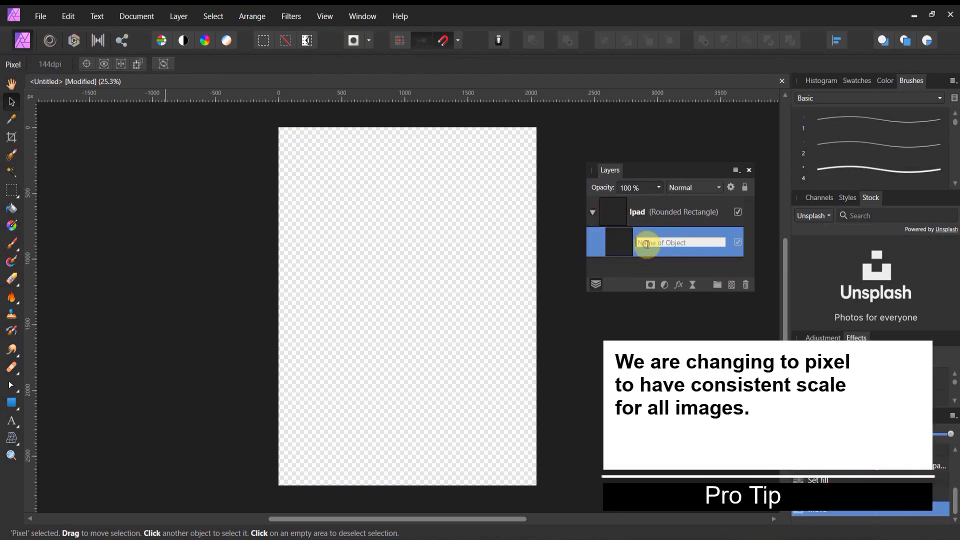
type("Base color")
left_click(618, 261)
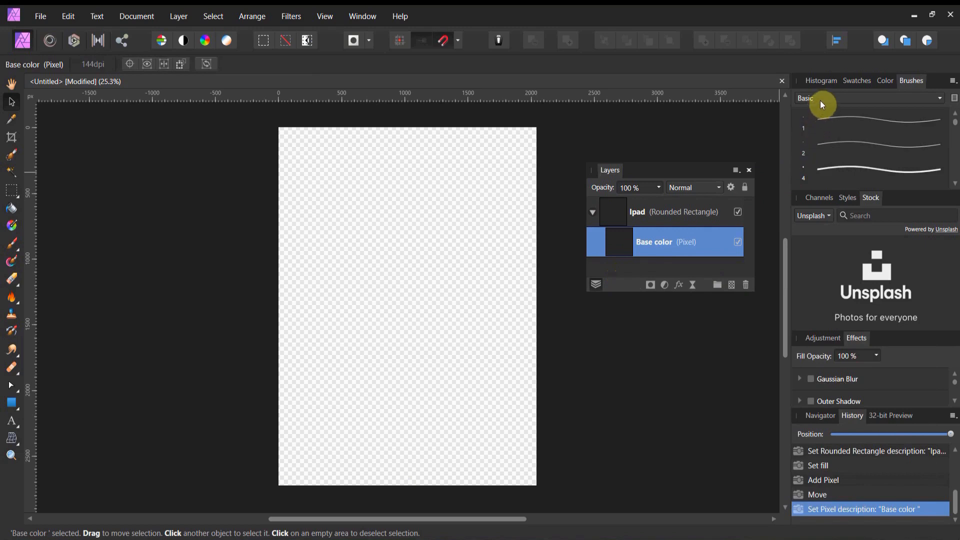
Flood fill the Base color layer with a very dark grey of 13 luminosity (H 0, S 0, L 13).
left_click(893, 86)
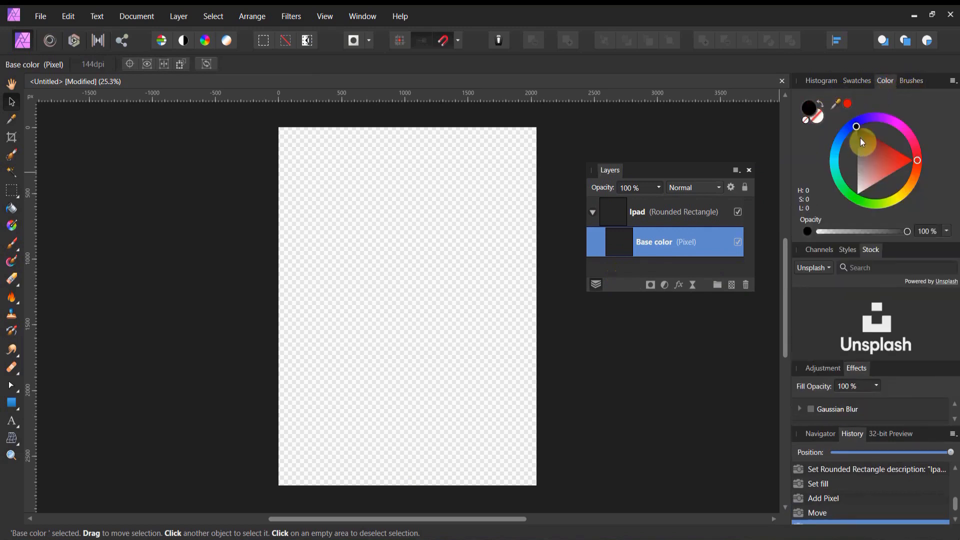
left_click_drag(860, 137, 854, 135)
left_click(11, 209)
left_click(385, 257)
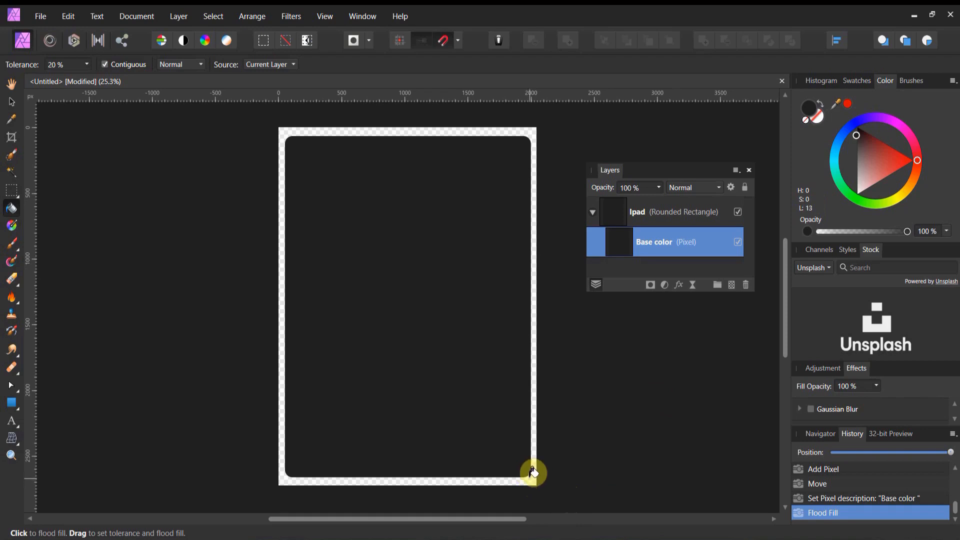
Add an Inner Glow effect to the Ipad layer with a 47.6 px radius and 91% intensity.
left_click(14, 103)
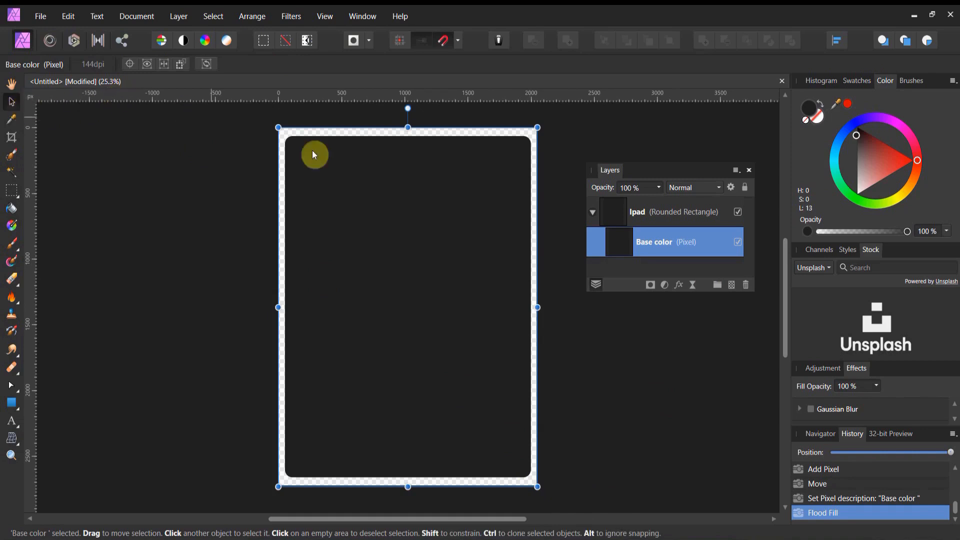
left_click(611, 213)
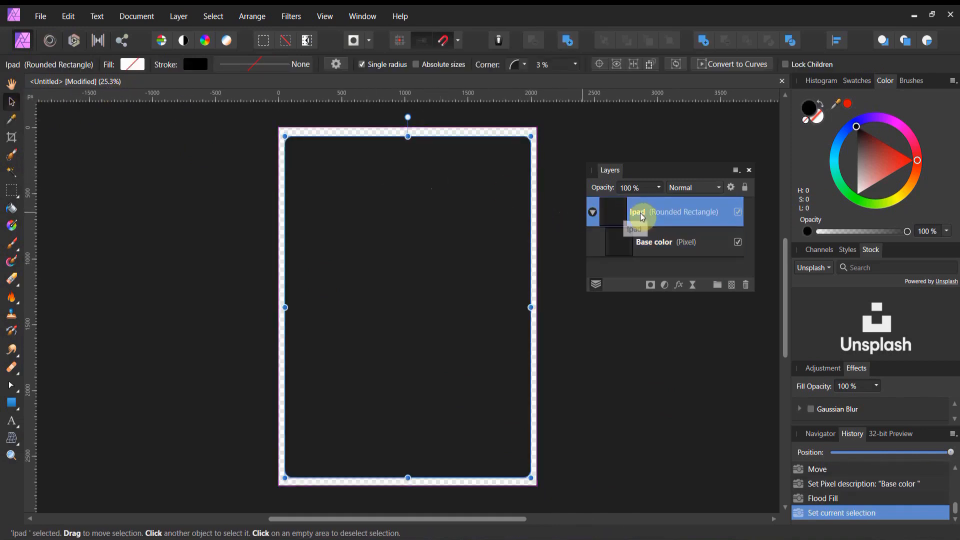
left_click(679, 285)
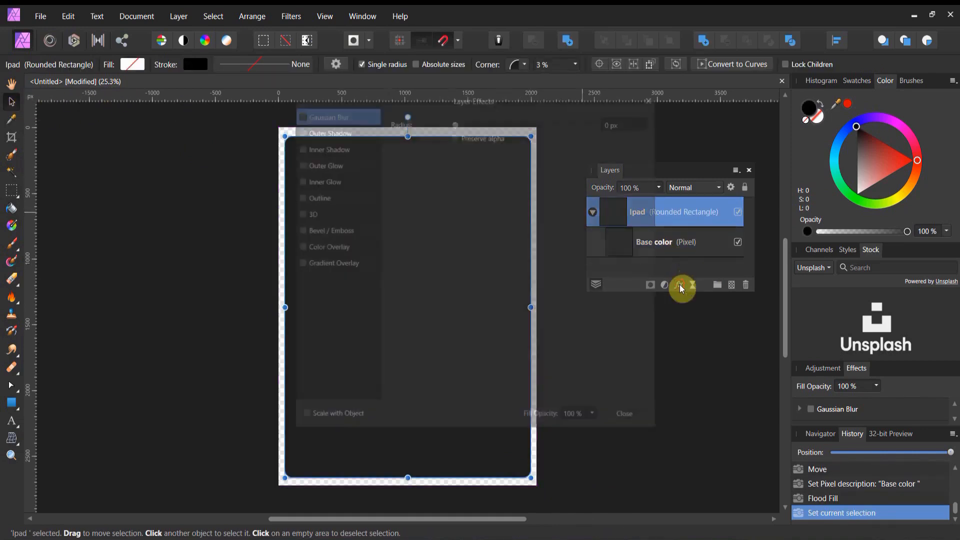
left_click_drag(569, 99, 824, 117)
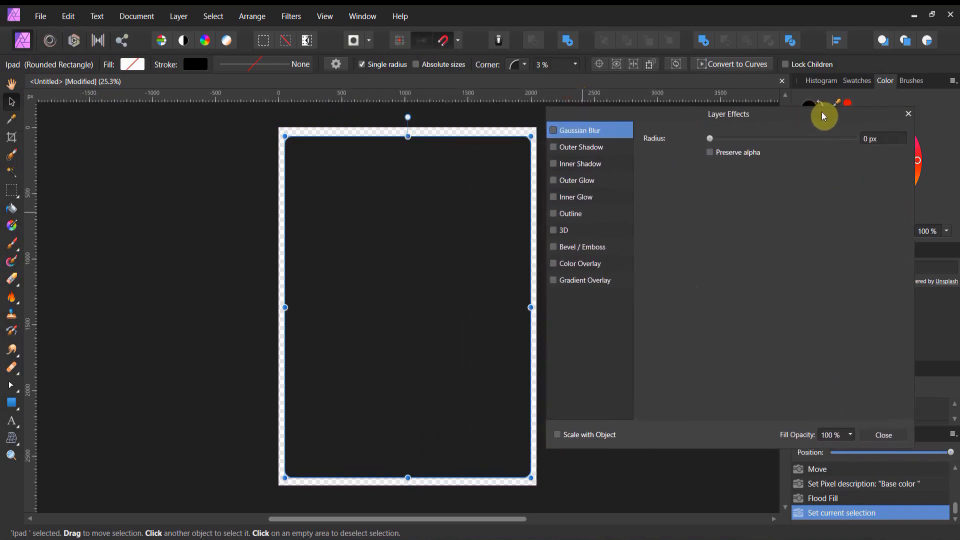
left_click(552, 198)
left_click(570, 199)
left_click_drag(712, 172, 844, 193)
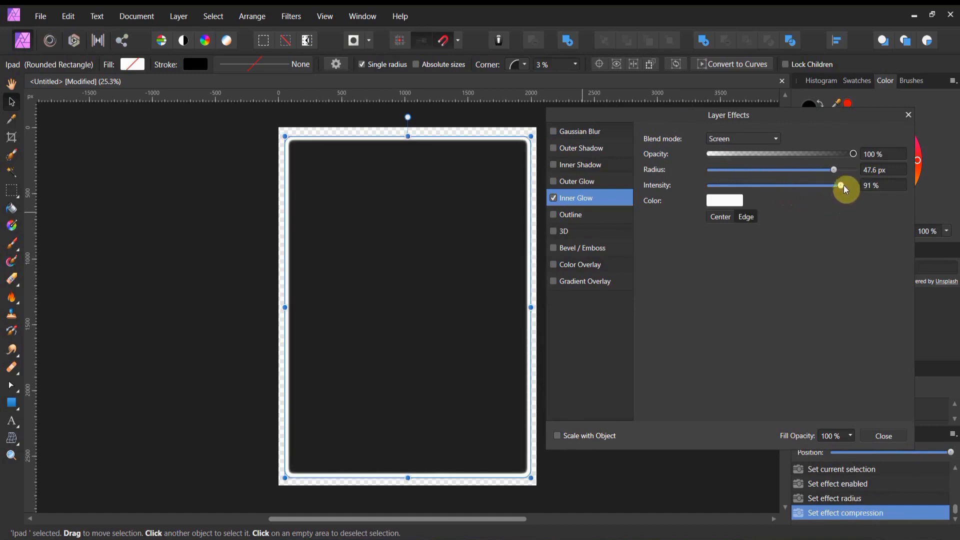
Soften the Ipad's inner glow to 23% opacity, 17.1 px radius and 94% intensity, and deselect the layer.
left_click_drag(850, 158, 732, 172)
mouse_move(841, 187)
left_mouse_down()
mouse_move(870, 192)
mouse_move(847, 195)
left_mouse_up()
left_click_drag(728, 155, 741, 155)
left_click_drag(831, 170, 789, 182)
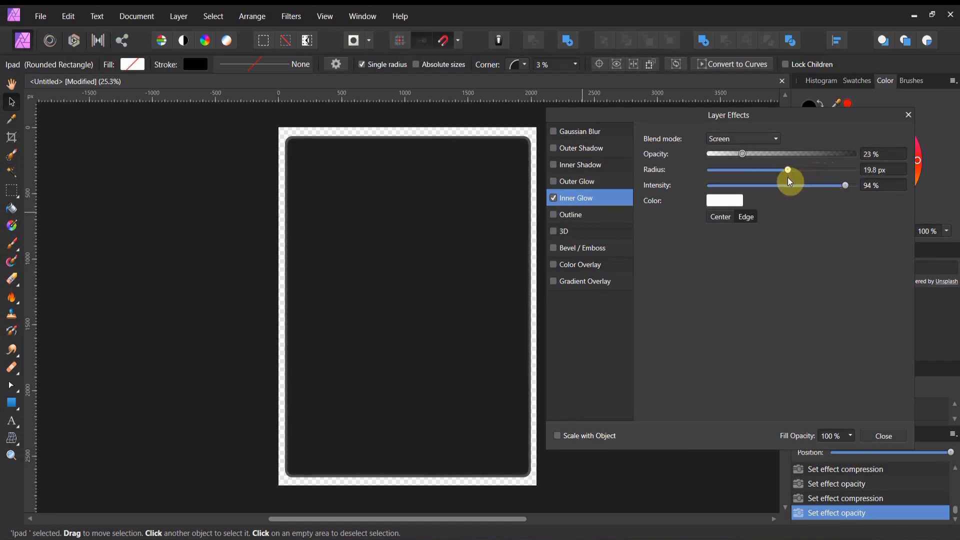
left_click_drag(790, 182, 783, 183)
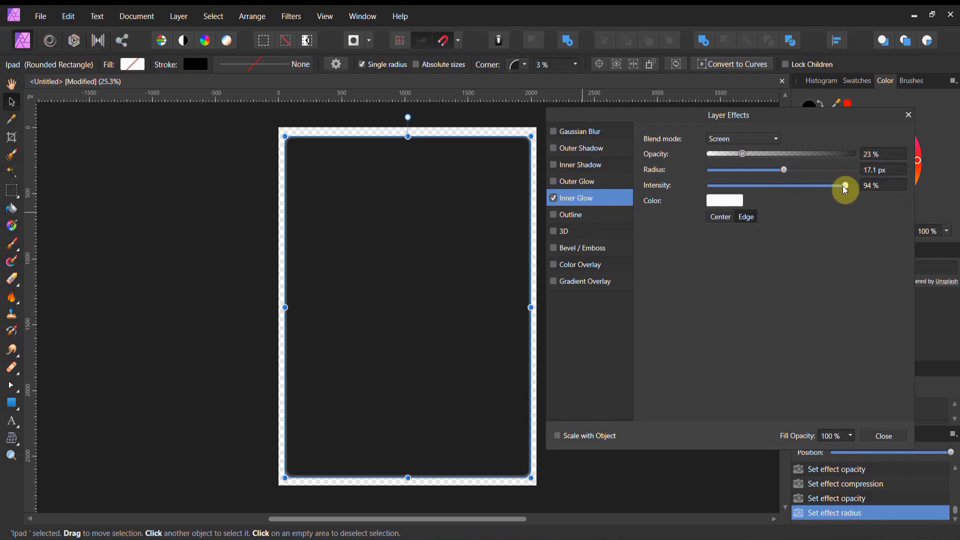
left_click(880, 439)
left_click(744, 440)
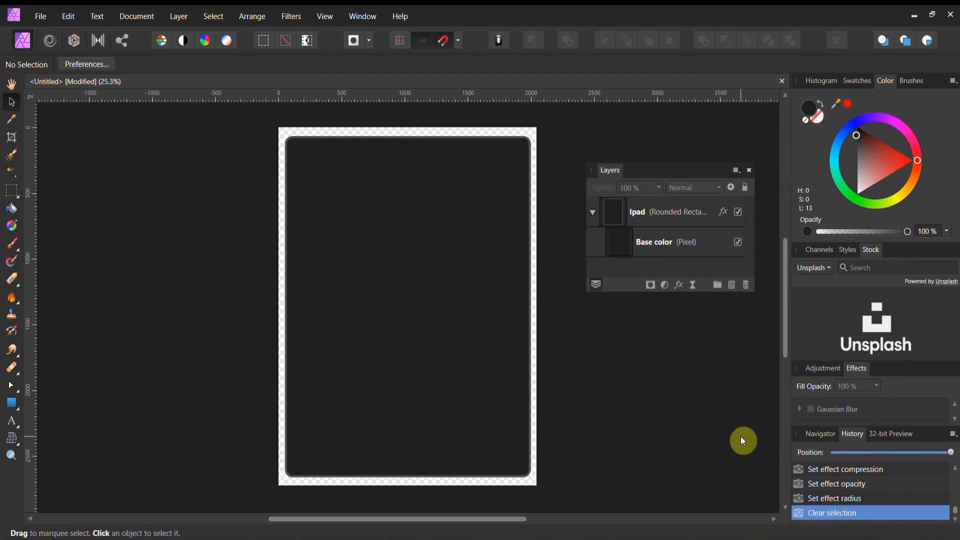
Add an HSL adjustment and nest it inside the Base color layer.
left_click(623, 255)
left_click(665, 285)
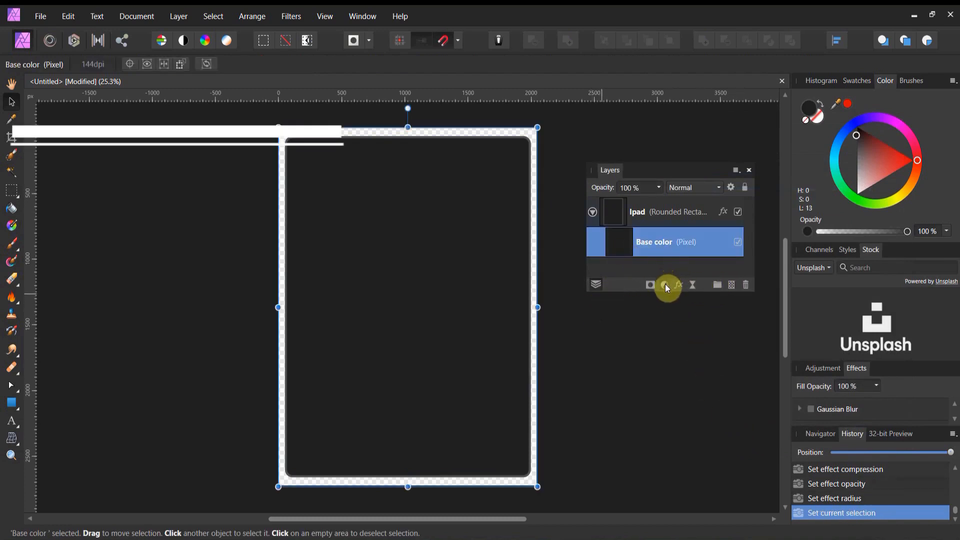
left_click(622, 42)
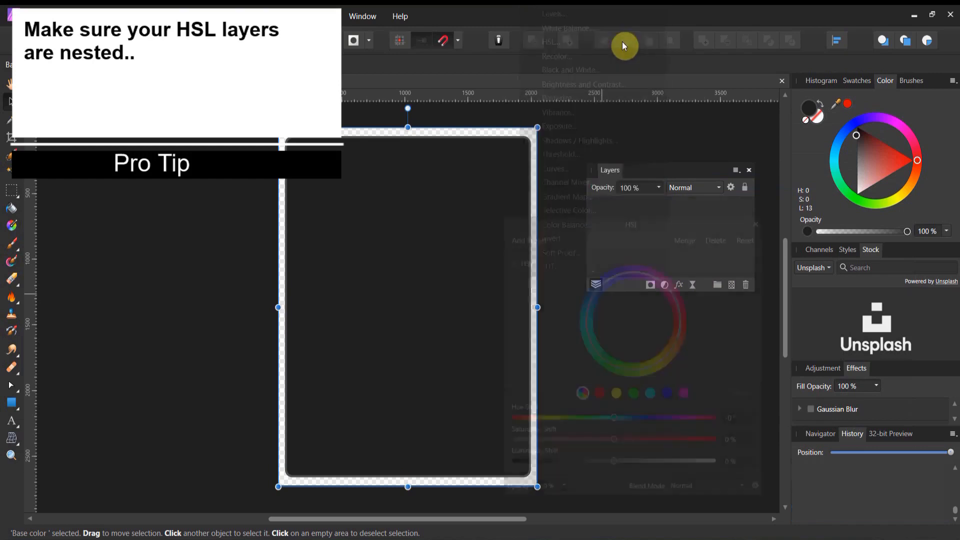
left_click_drag(637, 223, 256, 148)
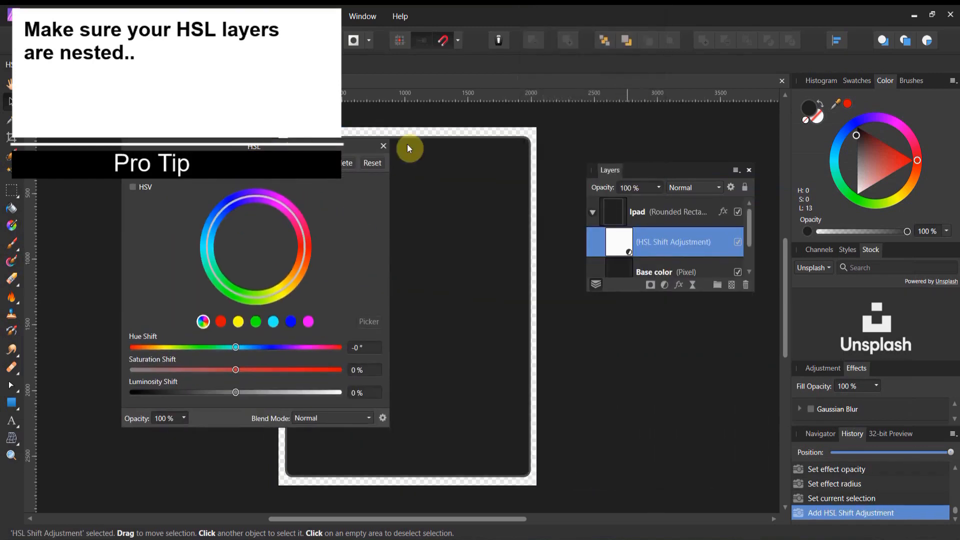
mouse_move(647, 239)
left_mouse_down()
mouse_move(640, 226)
mouse_move(651, 256)
left_mouse_up()
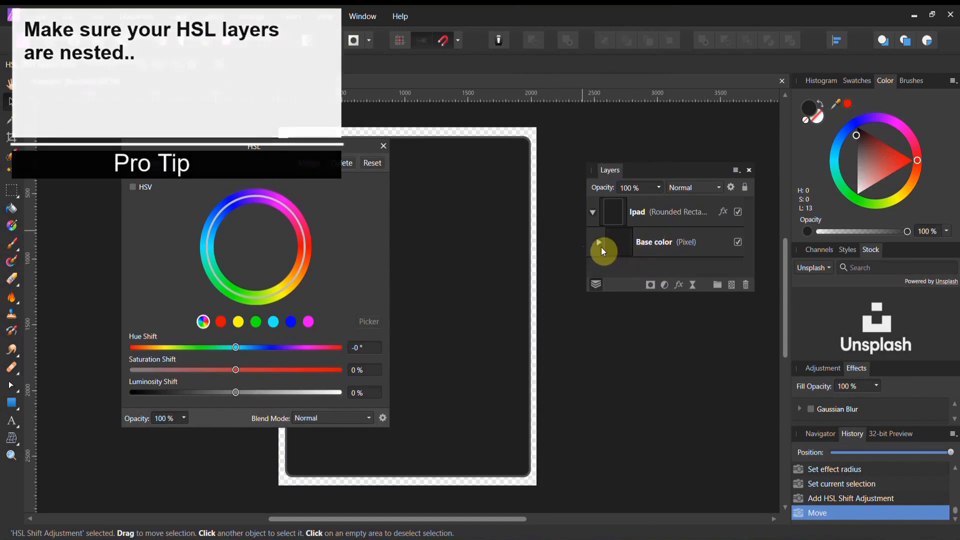
Try the HSL luminosity shift at 34% and -13%, and leave the iPad body at a near-black tone.
left_click_drag(315, 142, 589, 194)
left_click_drag(483, 443, 520, 448)
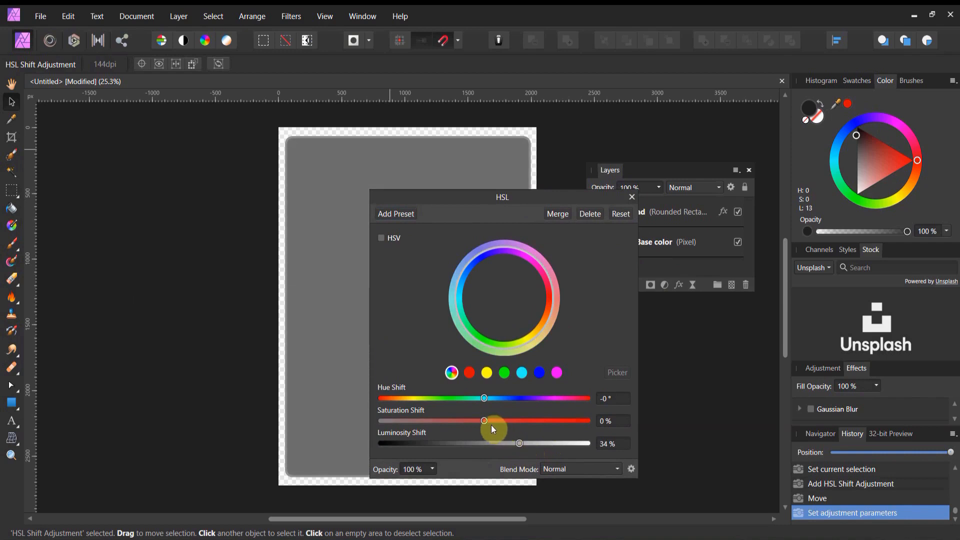
mouse_move(484, 420)
left_mouse_down()
mouse_move(509, 424)
mouse_move(453, 418)
mouse_move(487, 419)
left_mouse_up()
left_click_drag(518, 444, 472, 436)
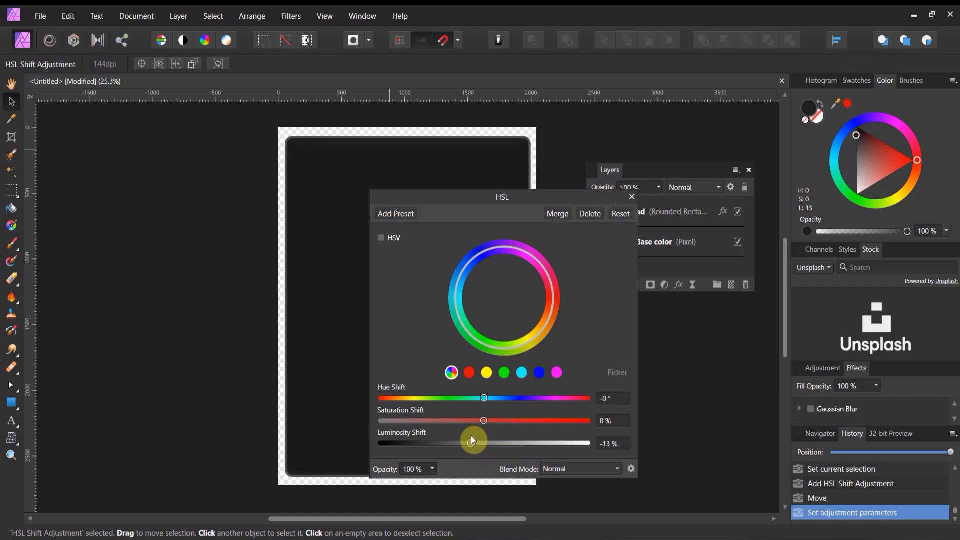
left_click_drag(474, 437, 475, 438)
left_click(631, 196)
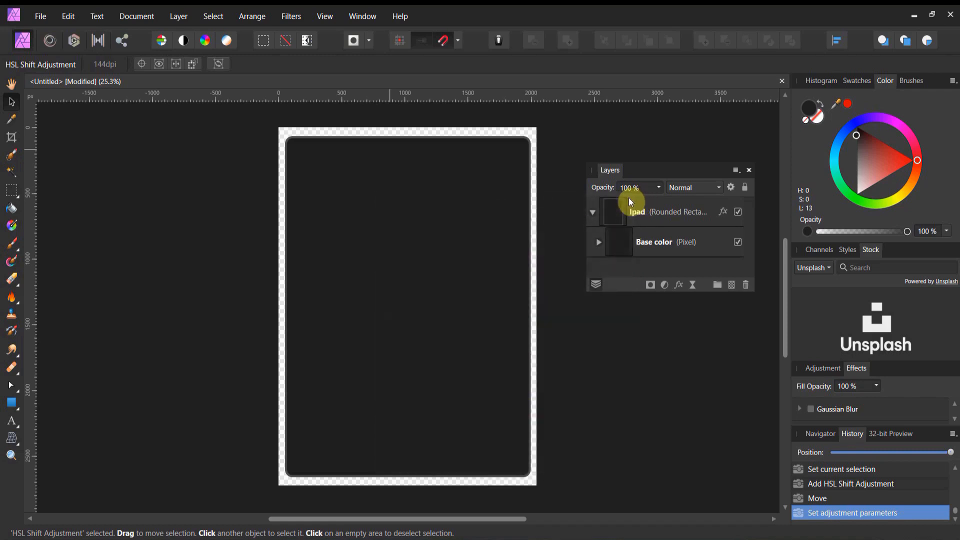
Place the file "Embedded layer for ipad screen" over the iPad body, directly above the Base color layer.
left_click(623, 242)
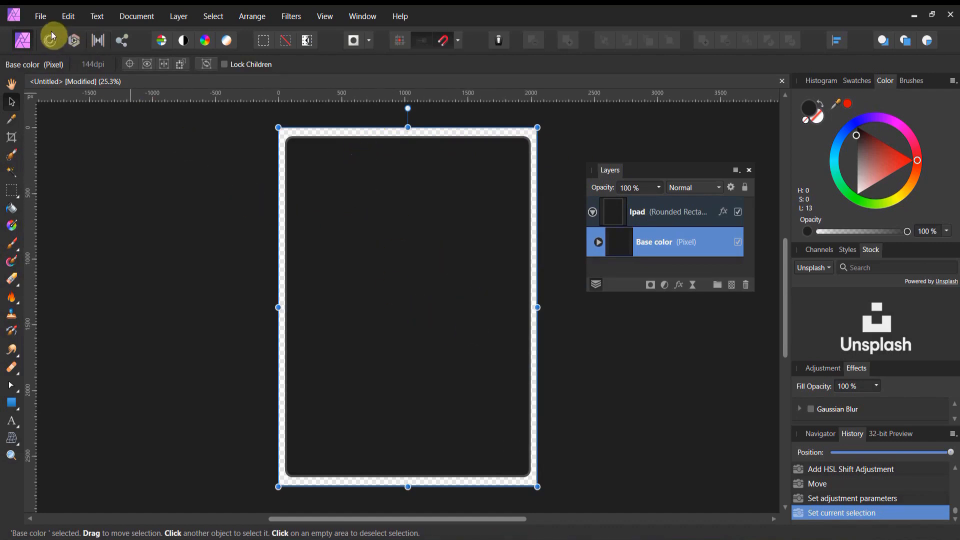
left_click(41, 16)
left_click(58, 276)
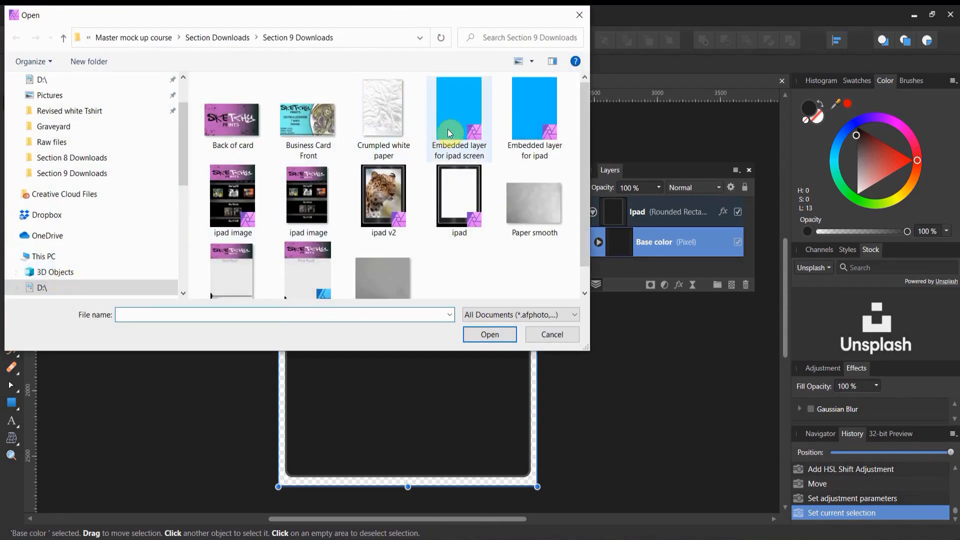
double_click(450, 133)
left_click_drag(311, 156, 527, 431)
Enlarge and centre the blue screen horizontally on the iPad body, leaving a wider bezel below it.
mouse_move(432, 312)
left_mouse_down()
mouse_move(433, 321)
mouse_move(419, 305)
left_mouse_up()
left_click_drag(498, 428, 516, 451)
left_click_drag(453, 396, 440, 383)
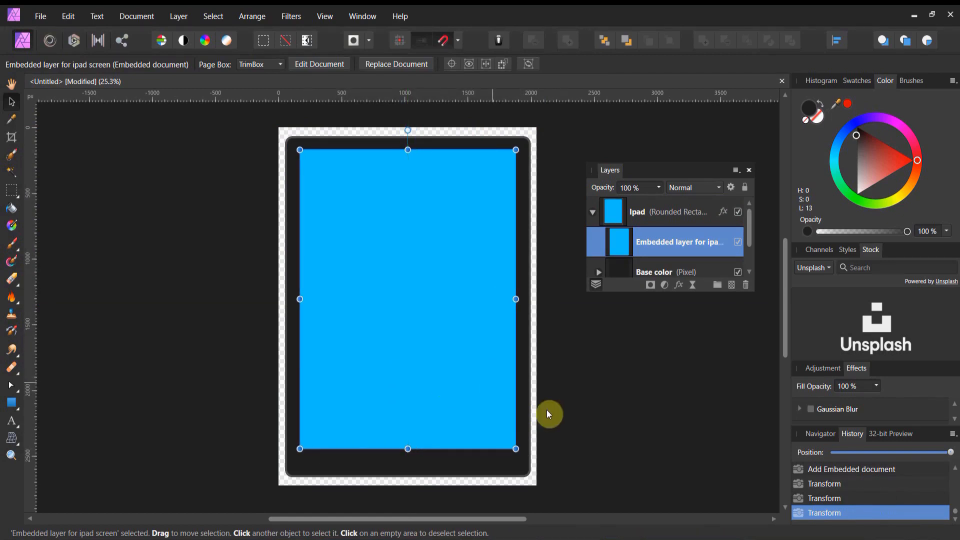
left_click(547, 410)
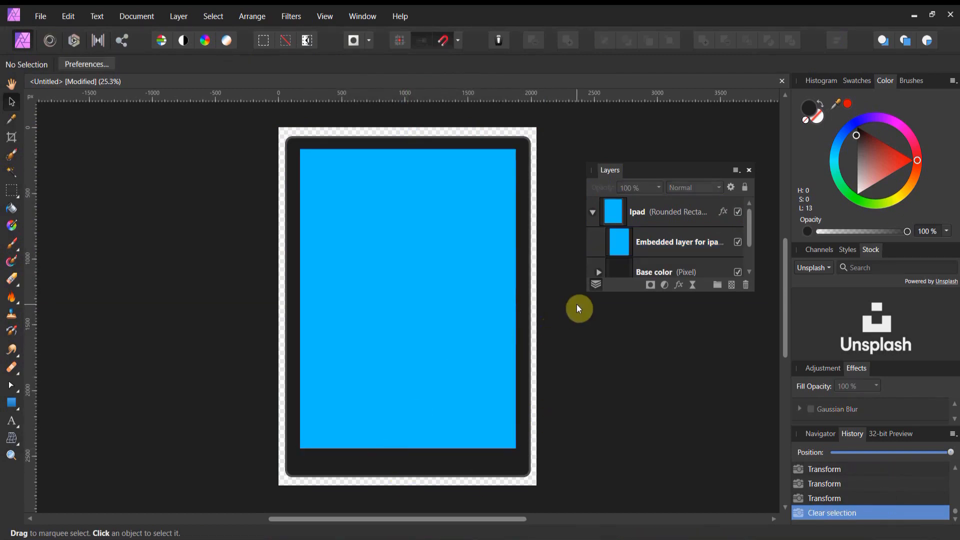
Draw a small circle for the home button and centre it in the bezel below the blue screen.
scroll(602, 274, "down", 1)
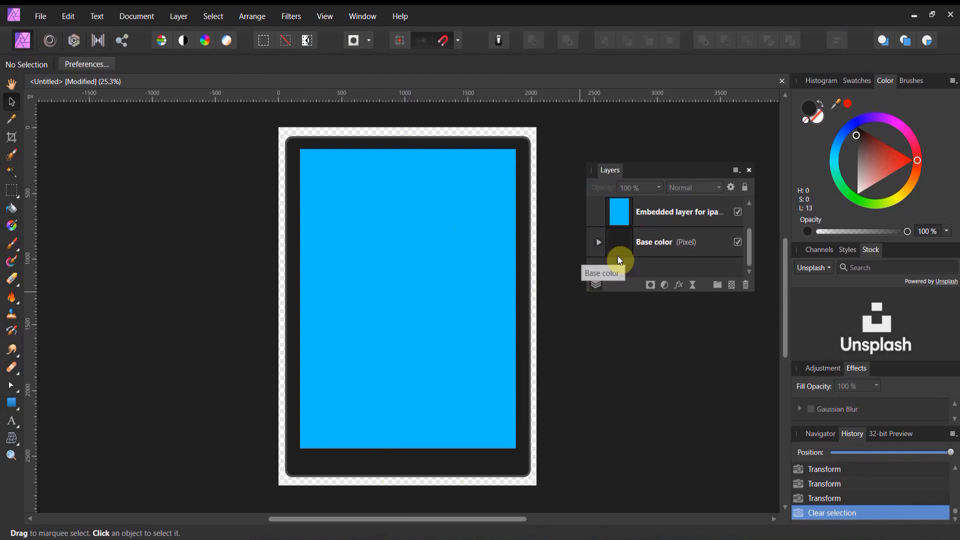
left_click(11, 454)
left_click_drag(403, 484, 488, 446)
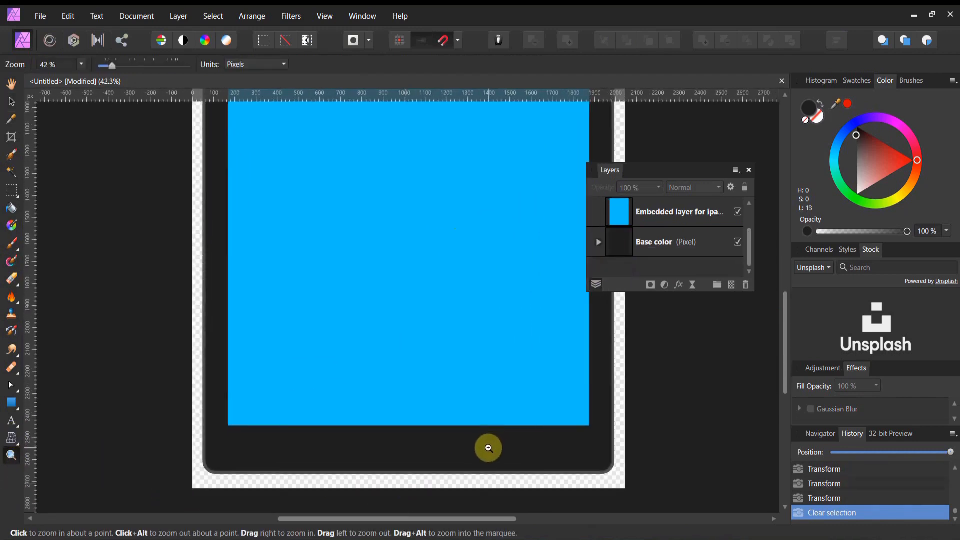
left_click(483, 443)
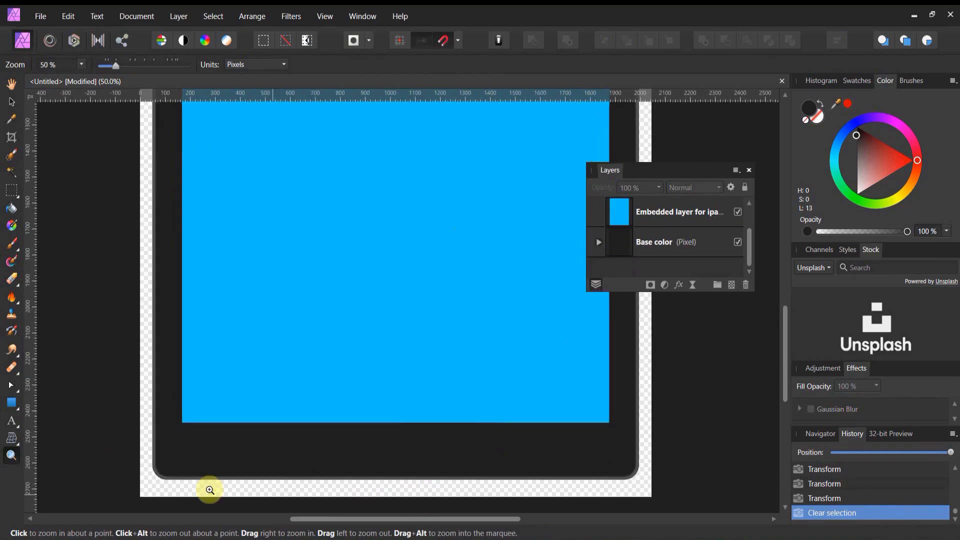
left_click(17, 412)
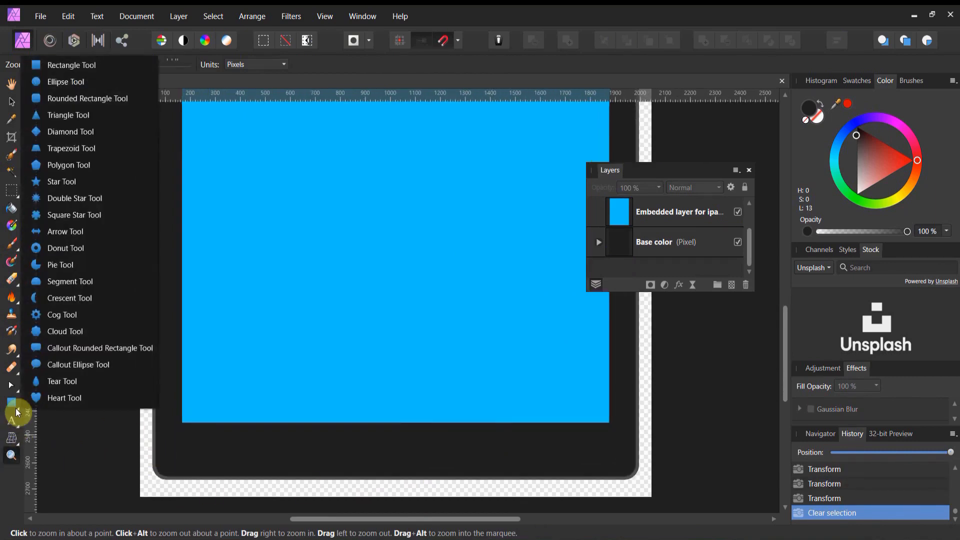
left_click(88, 79)
left_click_drag(371, 435, 406, 464)
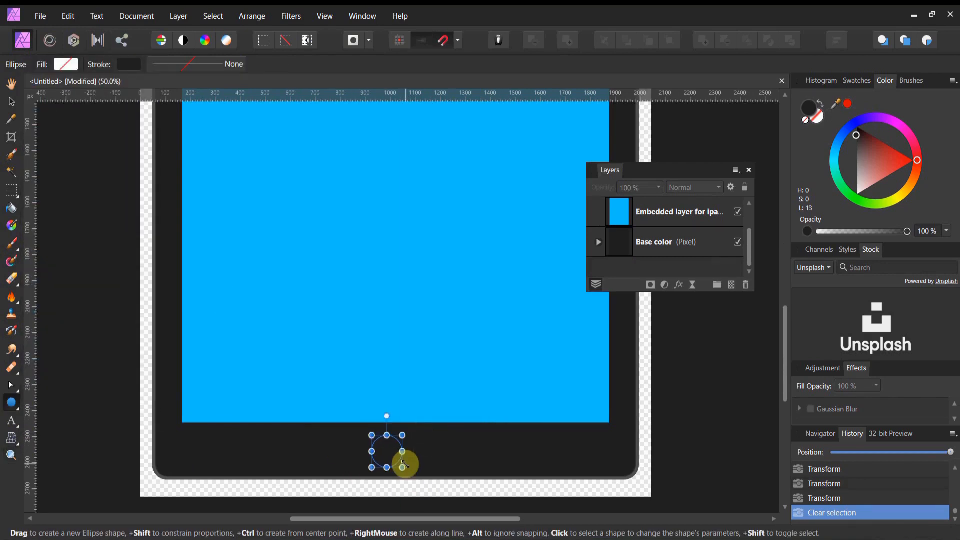
left_click(11, 102)
left_click_drag(370, 456, 389, 455)
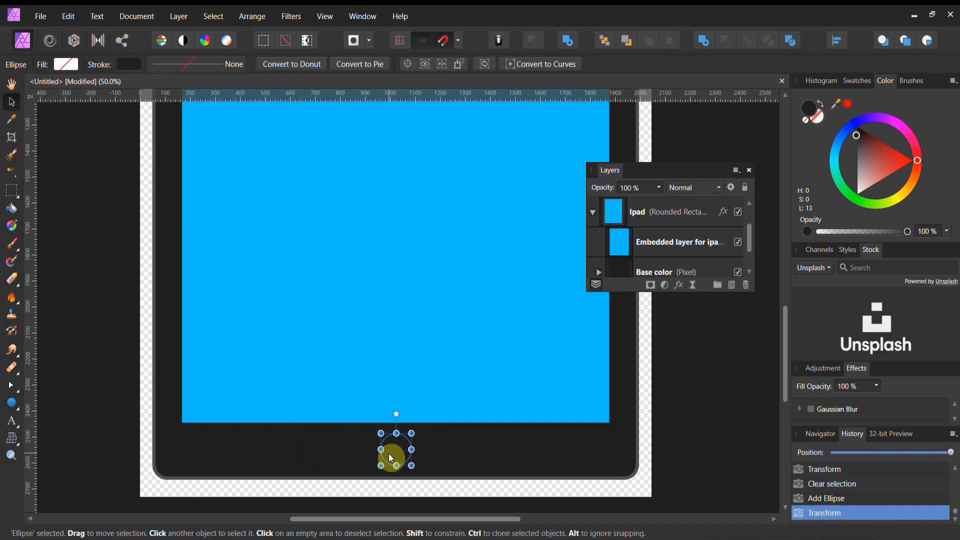
Add an Inner Glow of 30.5 px radius and 100% intensity to the home-button ellipse, and fill it with the recent near-black colour.
scroll(624, 243, "down", 1)
left_click(627, 245)
scroll(626, 245, "up", 2)
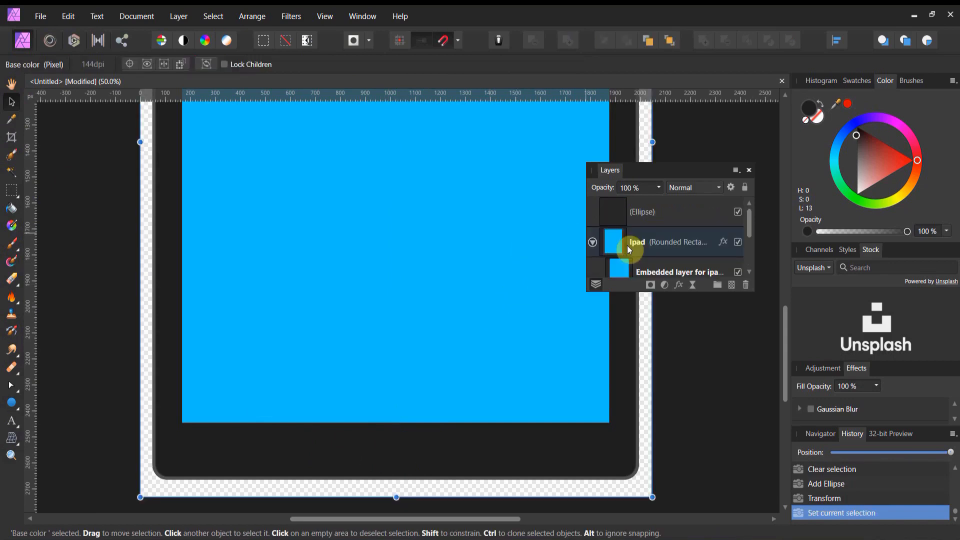
left_click(645, 218)
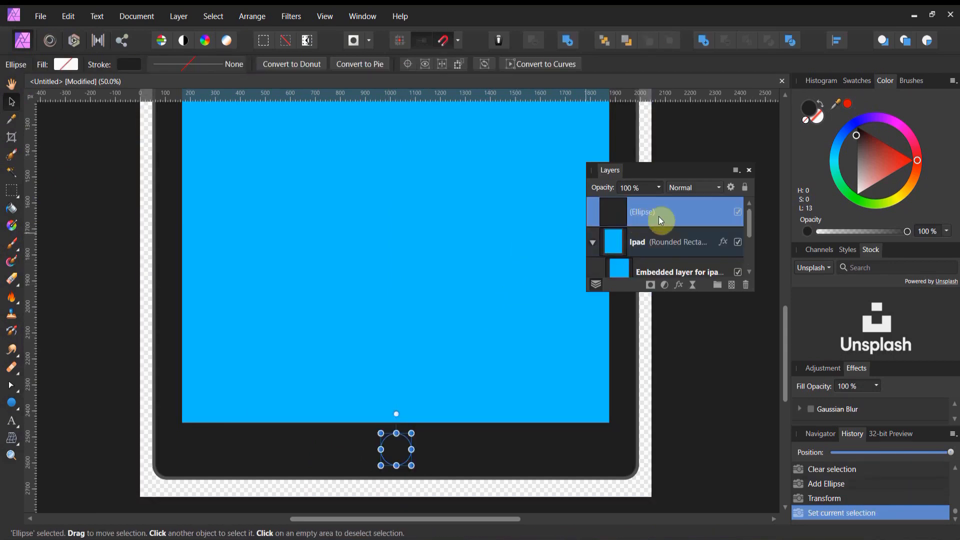
left_click(678, 284)
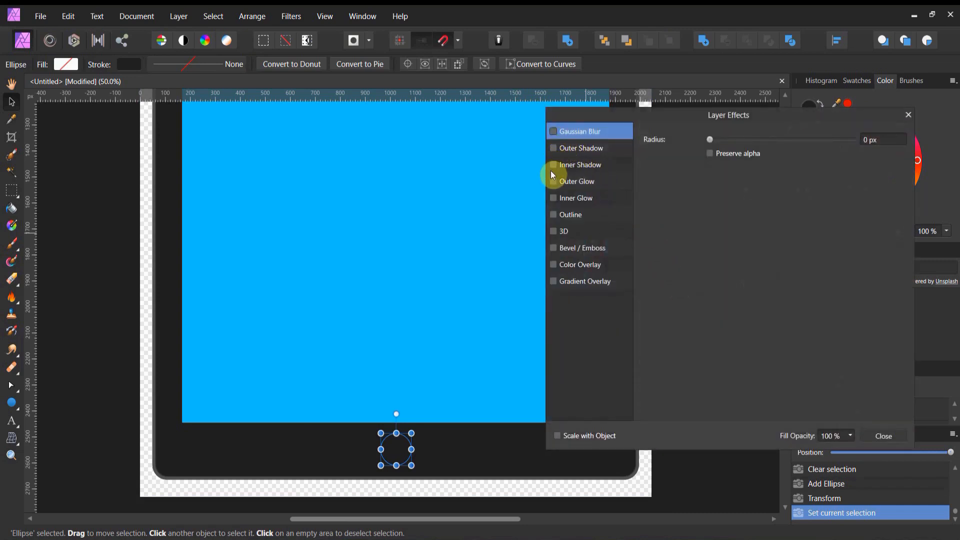
left_click(555, 199)
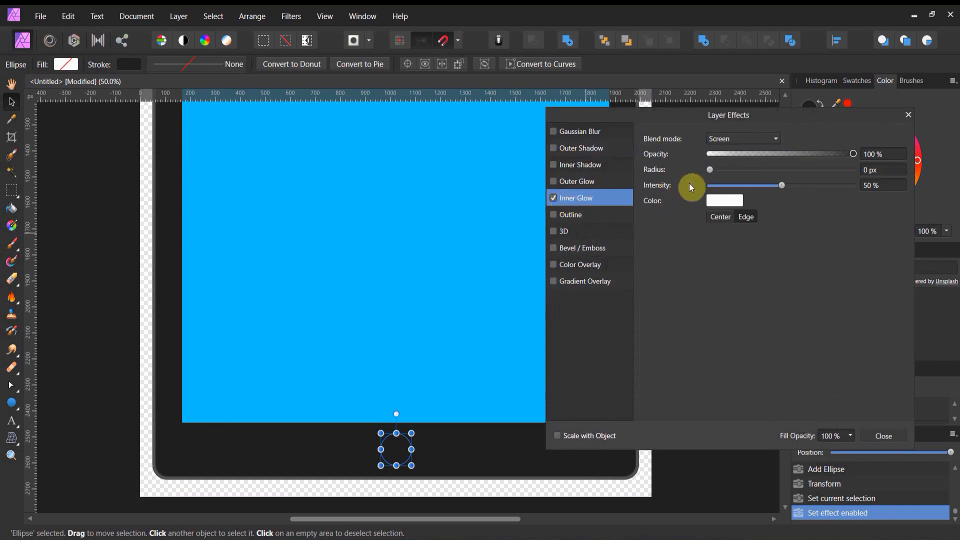
left_click_drag(711, 171, 790, 190)
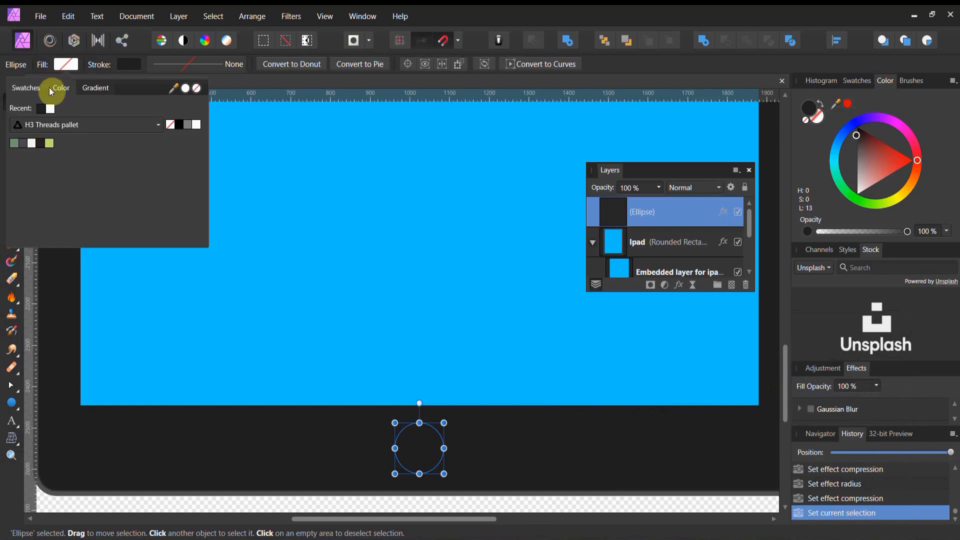
left_click(41, 109)
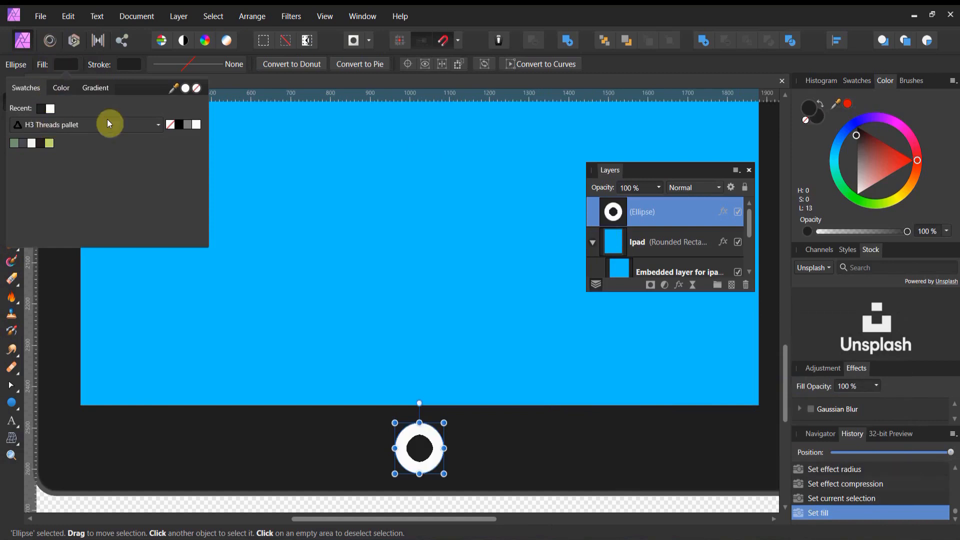
Refine the home button's Inner Glow to a thin ring with 0.8 px radius, 61% intensity and 45% opacity.
left_click(722, 212)
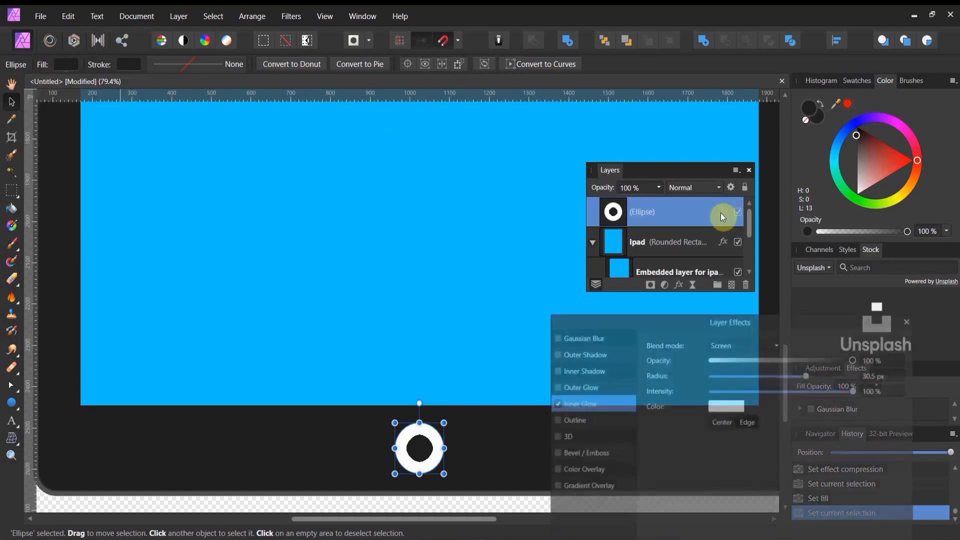
left_click(555, 402)
left_click_drag(805, 383, 744, 390)
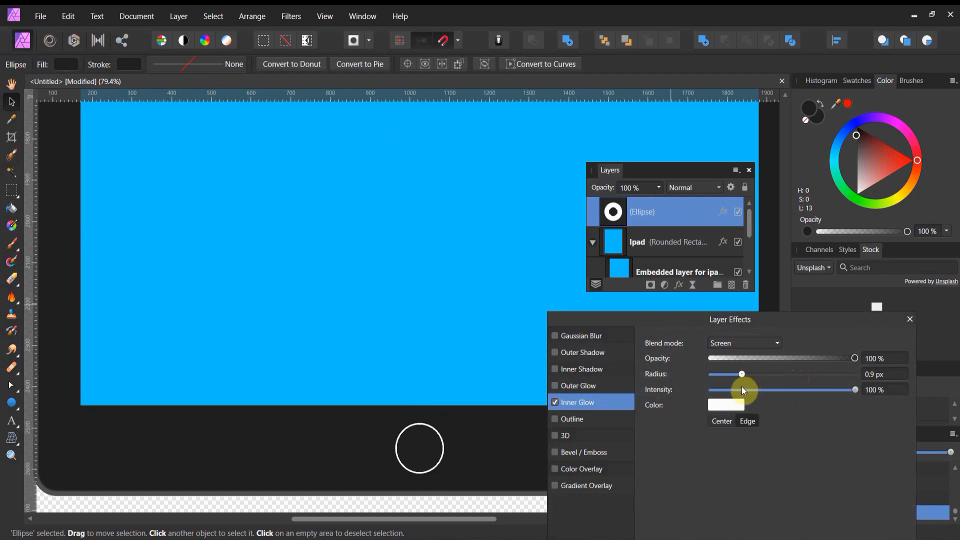
left_click_drag(855, 392, 792, 401)
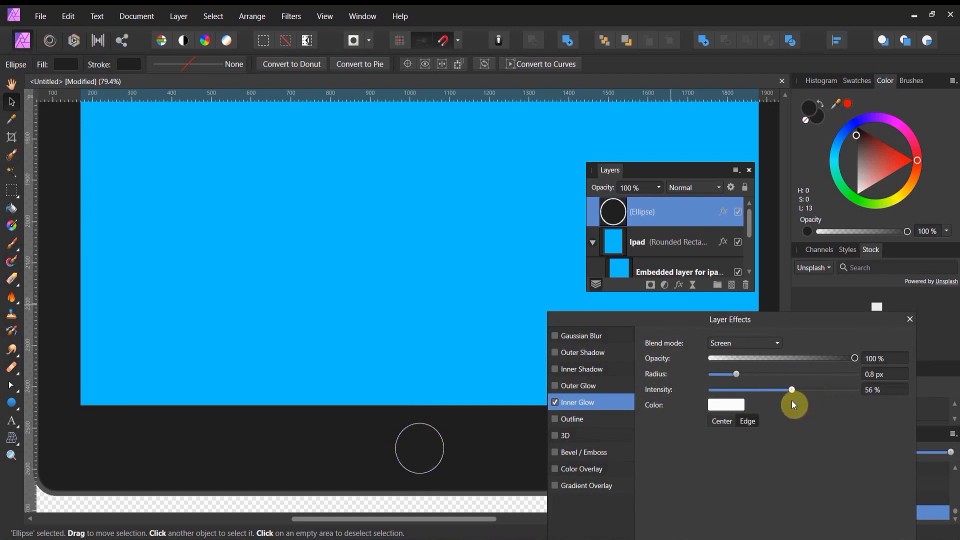
left_click_drag(855, 358, 799, 391)
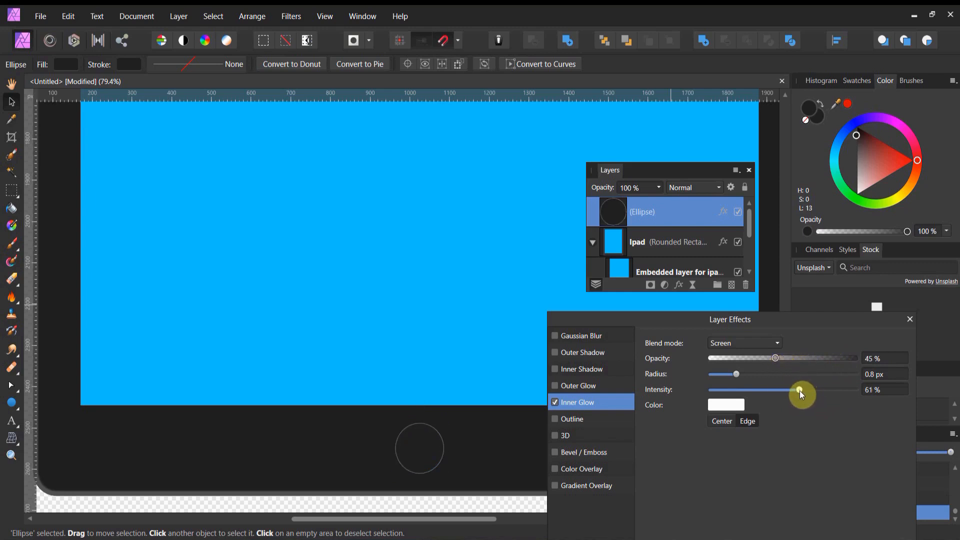
Soften the home button's Inner Glow to a 5.3 px radius and 0% intensity.
left_click(11, 455)
left_click_drag(350, 375, 88, 337)
left_click_drag(363, 430, 535, 387)
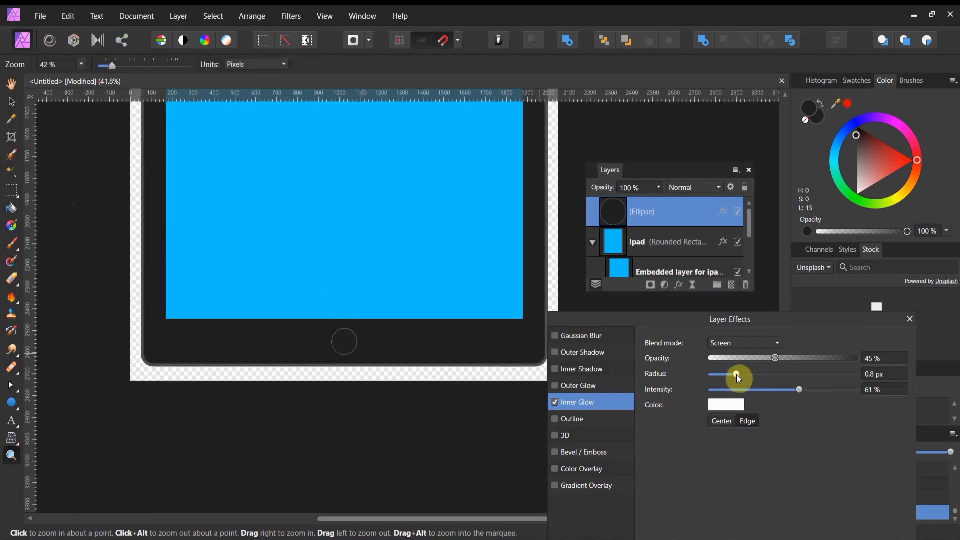
left_click_drag(737, 374, 715, 388)
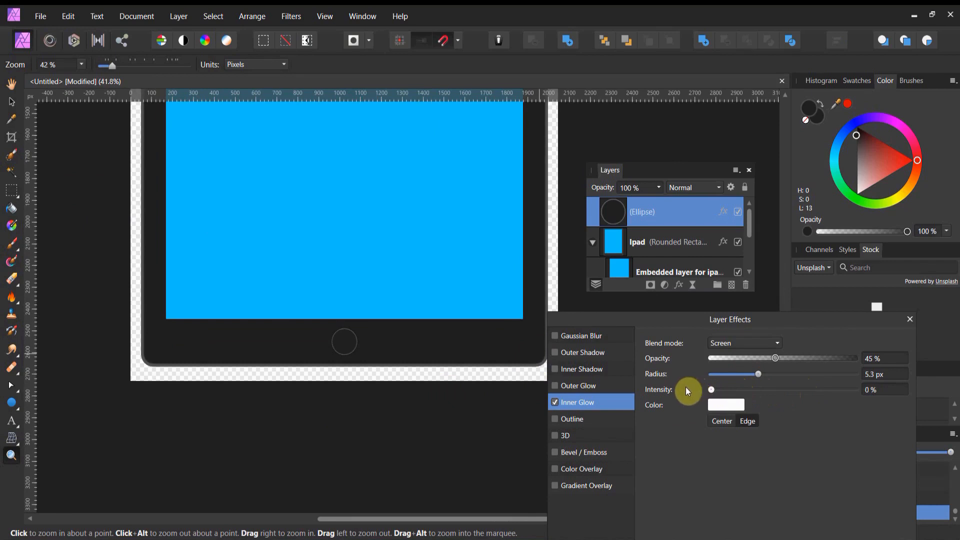
left_click_drag(668, 386, 669, 384)
Add a black Outer Shadow to the home button with 81% opacity, 4.7 px radius and 51% intensity.
left_click(554, 352)
left_click(600, 355)
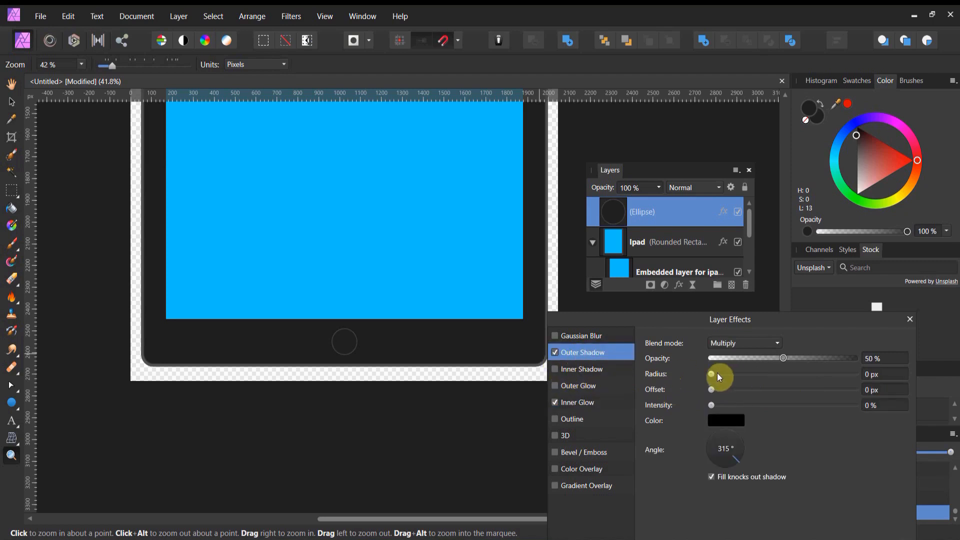
left_click_drag(712, 373, 757, 383)
left_click_drag(716, 407, 785, 416)
left_click_drag(783, 358, 849, 358)
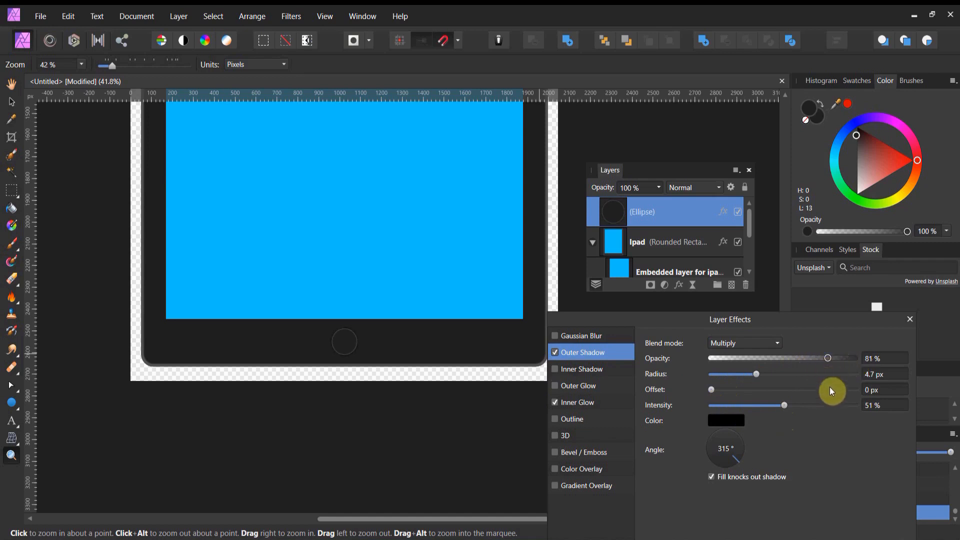
left_click(909, 323)
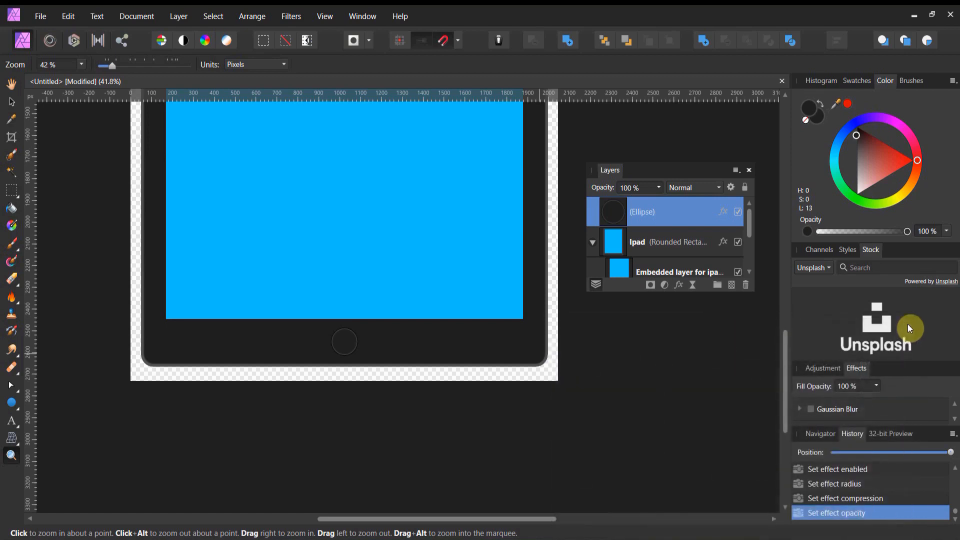
Add an HSL adjustment with unchanged shift values and nest it inside the home-button ellipse layer.
left_click(667, 285)
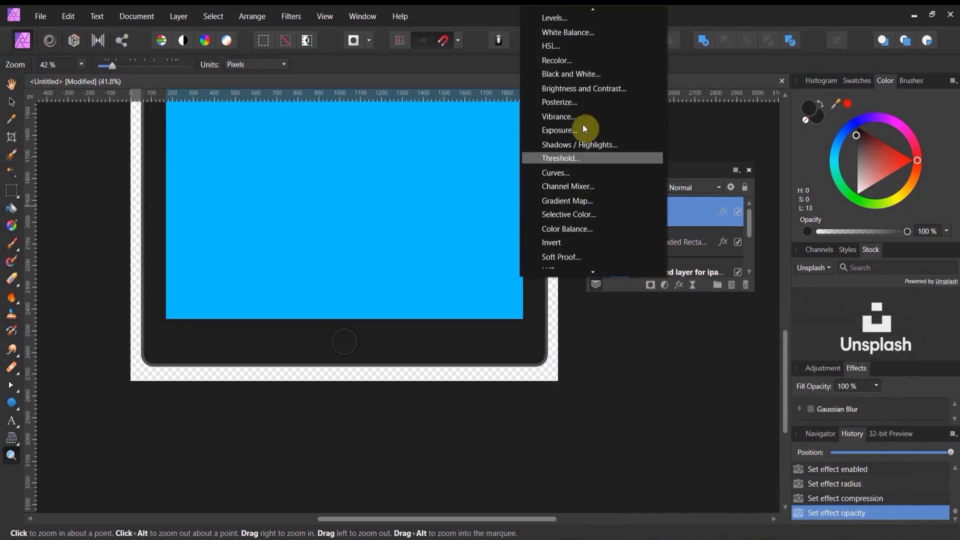
left_click(578, 43)
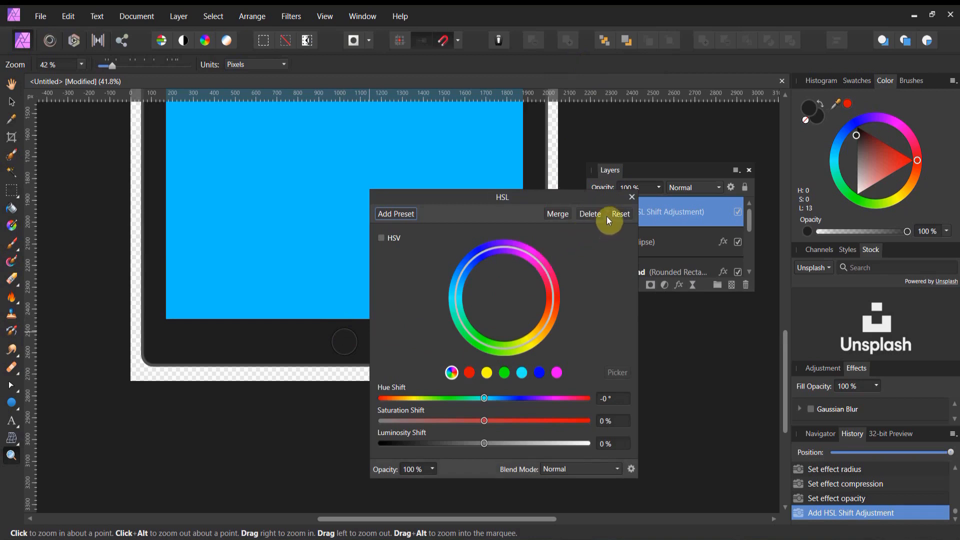
left_click(631, 197)
left_click_drag(613, 214, 633, 257)
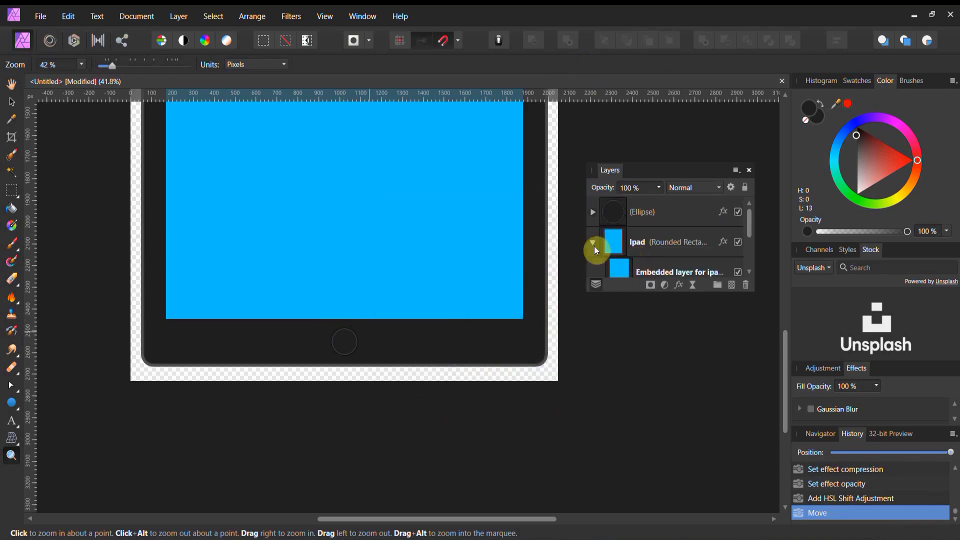
Lengthen the layer list to show all layers and rename the home-button ellipse layer "Button".
left_click(708, 293)
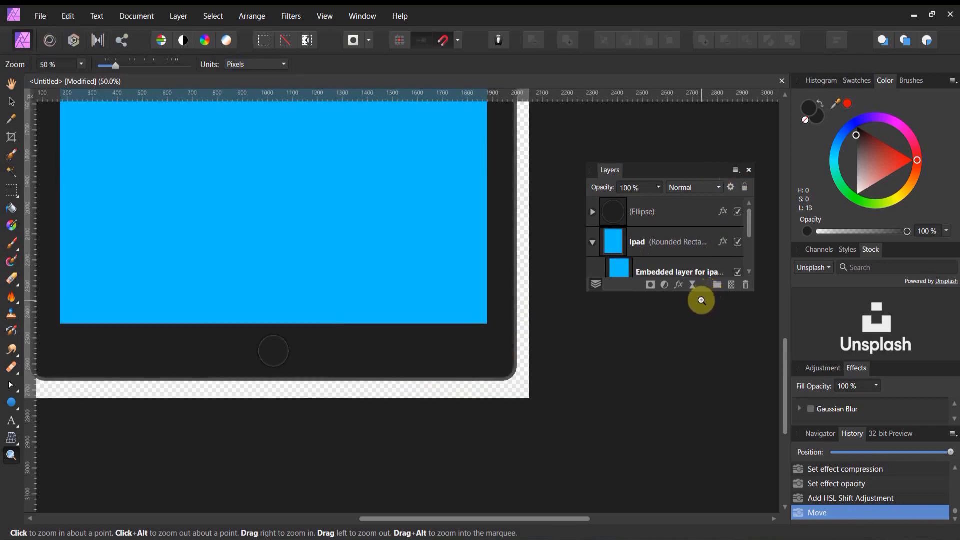
left_click_drag(703, 291, 692, 491)
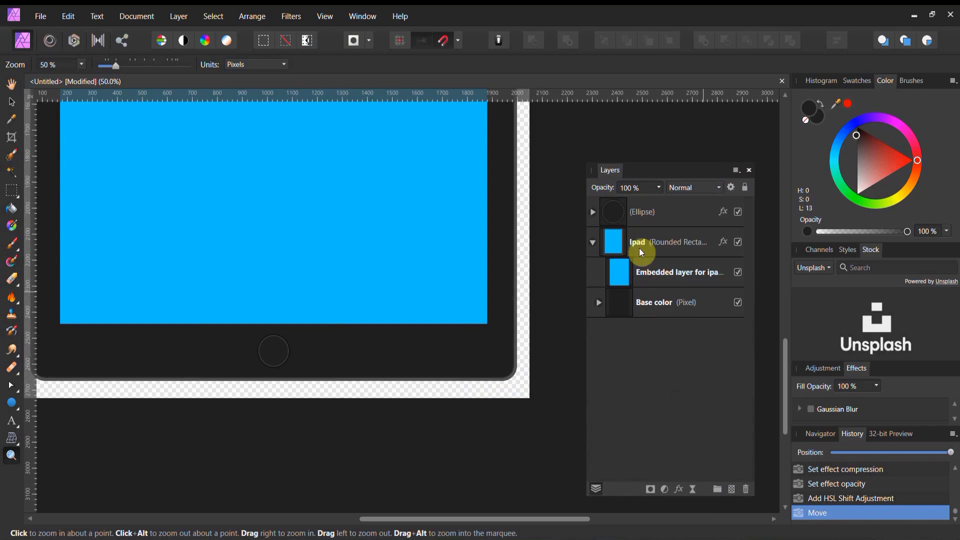
double_click(636, 214)
type("BUtton")
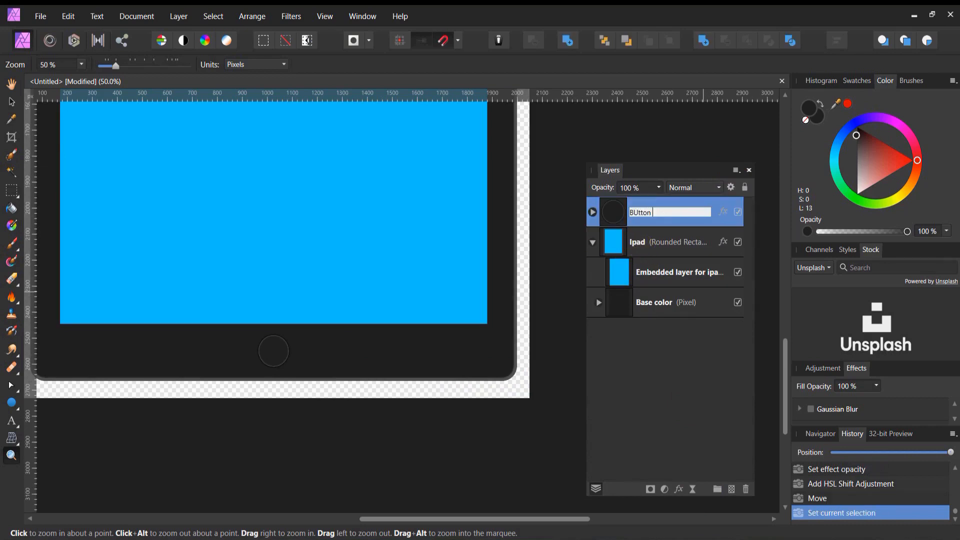
key("BackSpace")
key("BackSpace")
key("BackSpace")
key("BackSpace")
key("BackSpace")
type("utton")
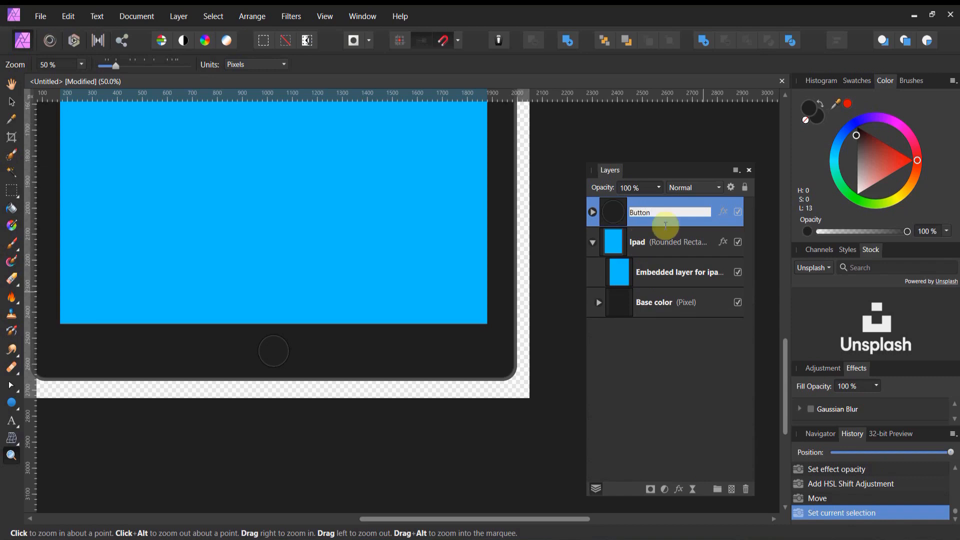
key("Return")
Draw a tiny circle for the camera and centre it in the bezel above the blue screen.
scroll(216, 260, "up", 10)
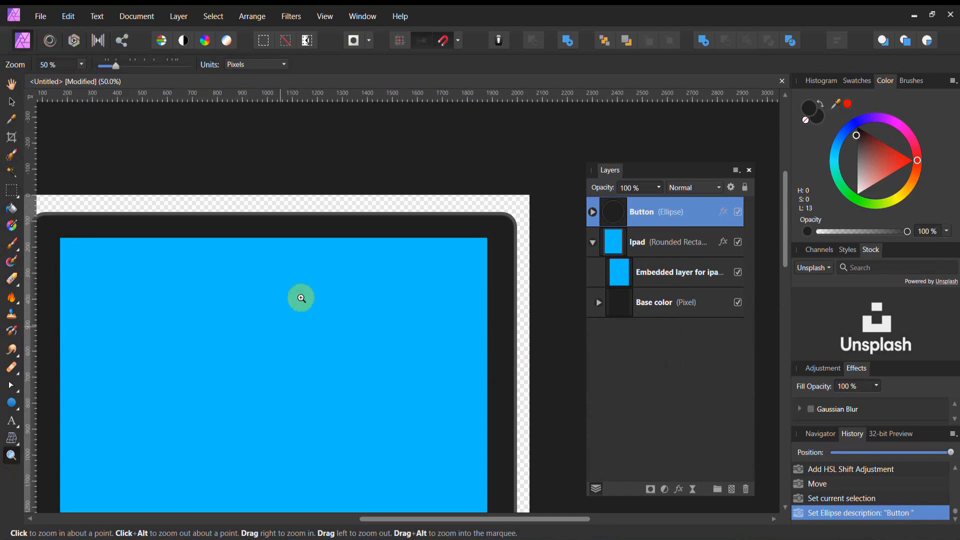
left_click_drag(285, 268, 319, 251)
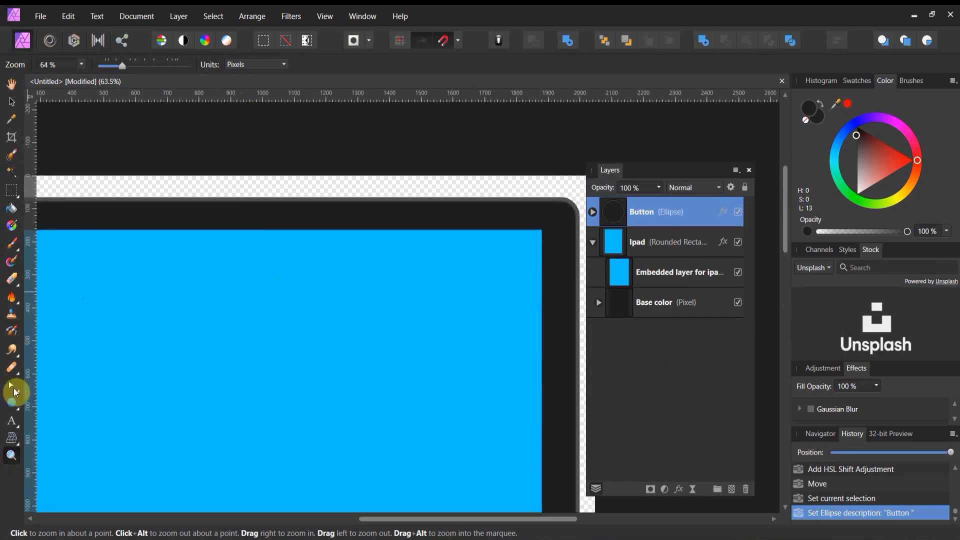
left_click(12, 401)
left_click_drag(235, 209, 241, 215)
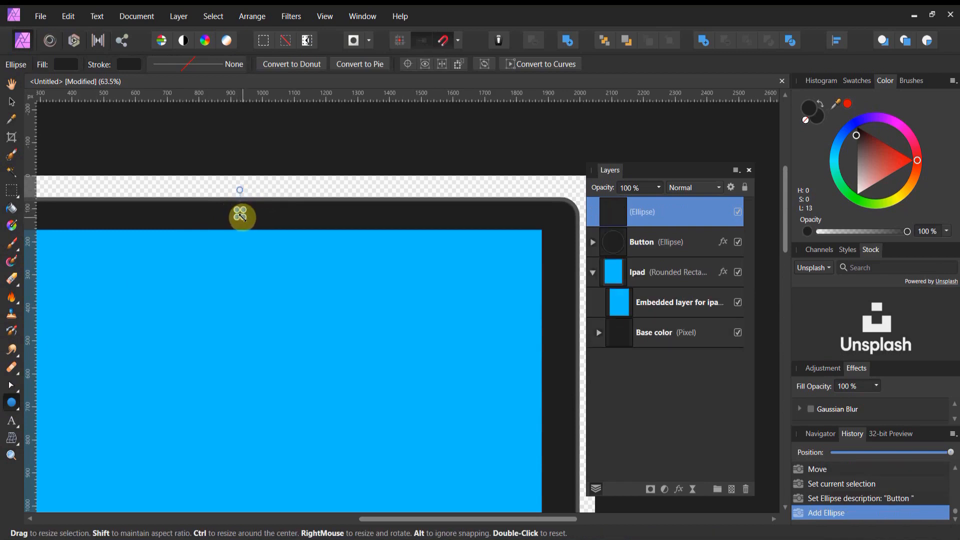
left_click(14, 456)
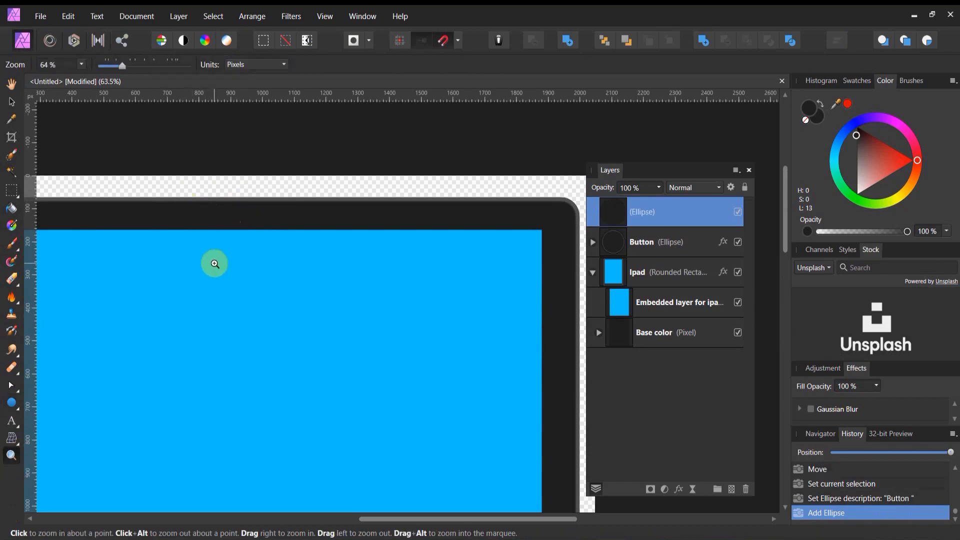
left_click(215, 261)
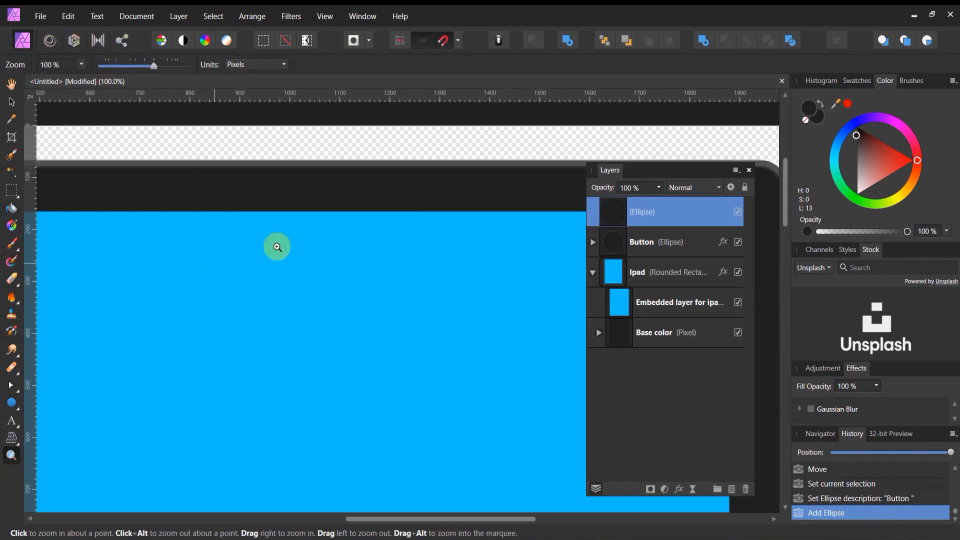
left_click(12, 101)
left_click_drag(258, 190, 303, 194)
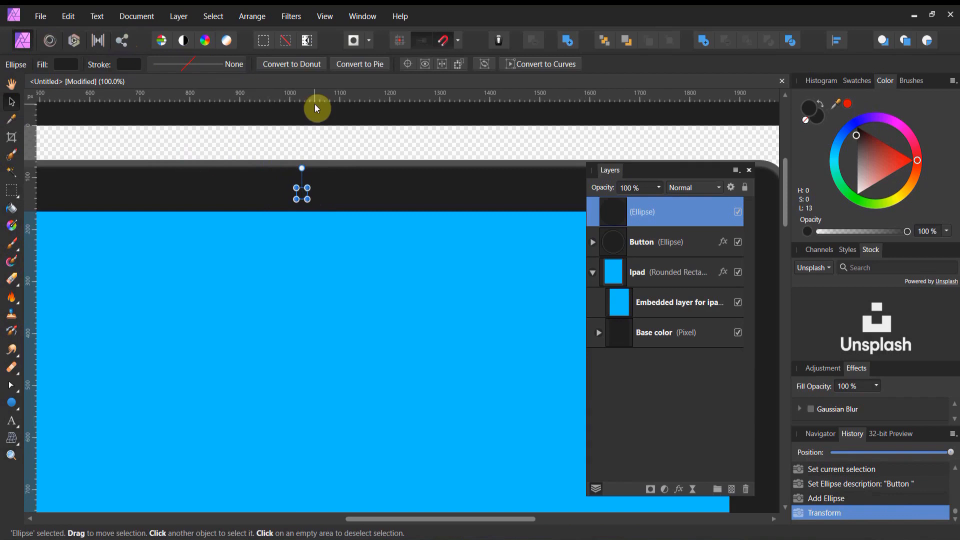
Fill the camera circle with pure black at 0 lightness and deselect it.
left_click(61, 64)
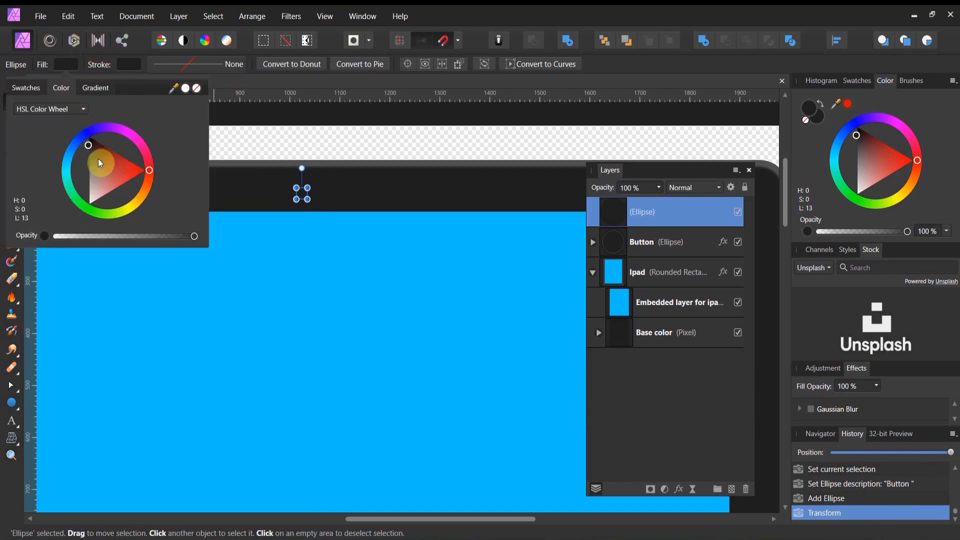
left_click(88, 136)
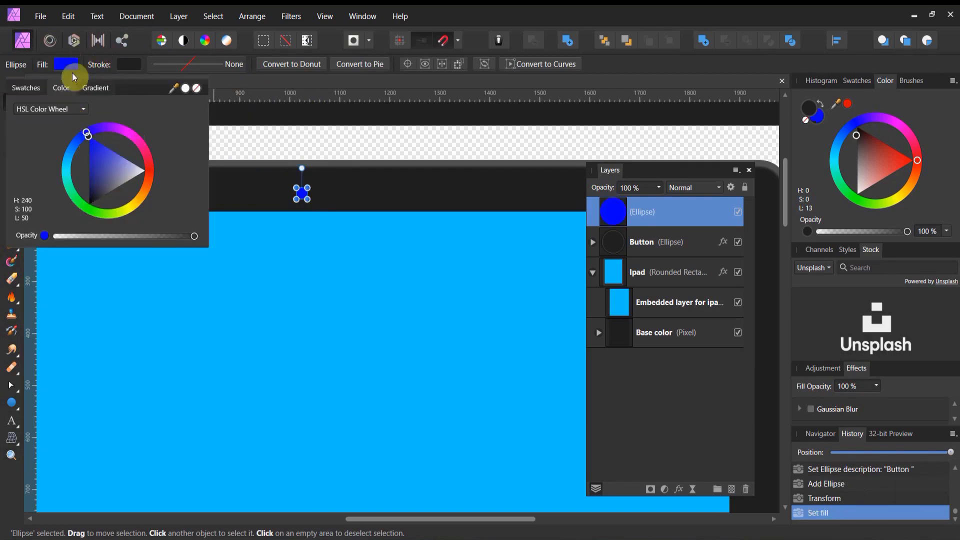
left_click(88, 205)
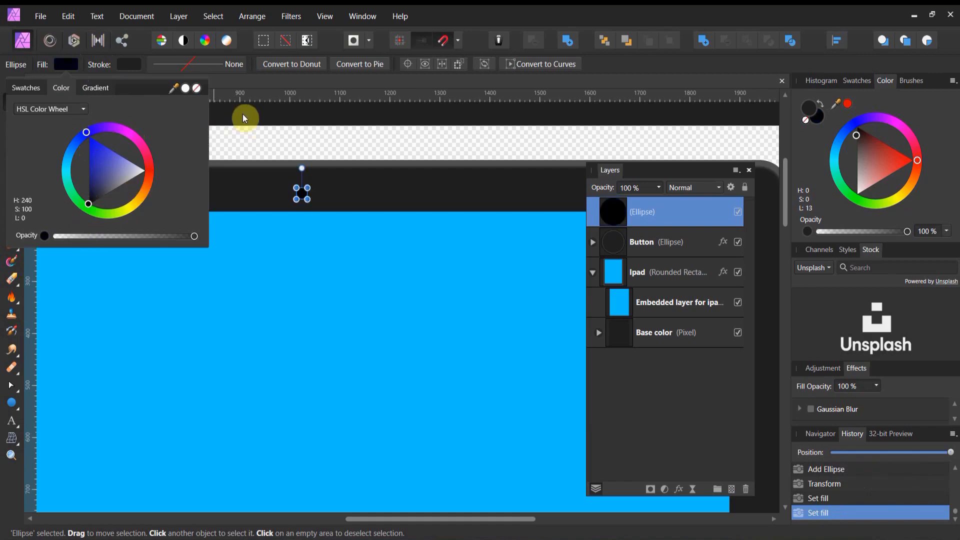
left_click(261, 123)
Review the complete iPad mockup from the camera down to the home button.
left_click(11, 454)
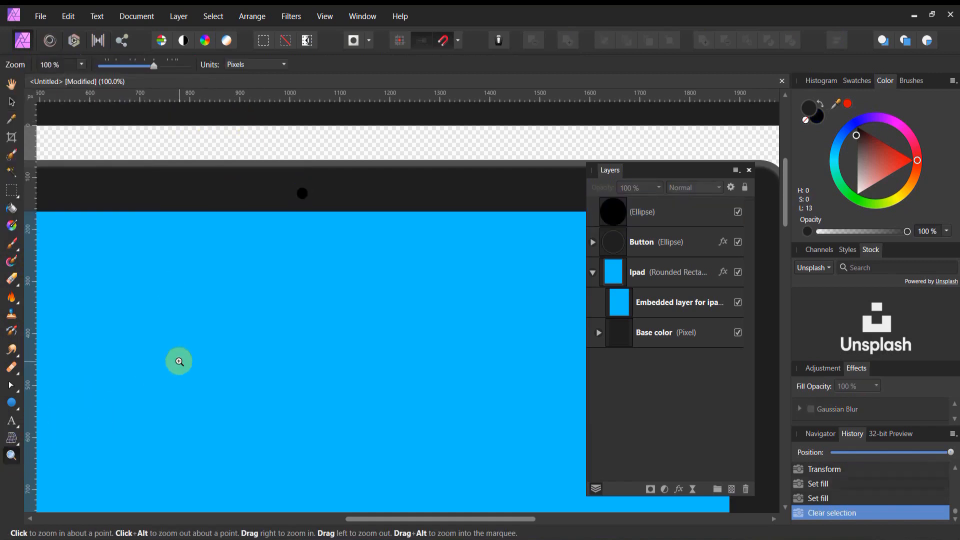
left_click(180, 362, "alt")
left_click(291, 383, "alt")
scroll(292, 383, "down", 3)
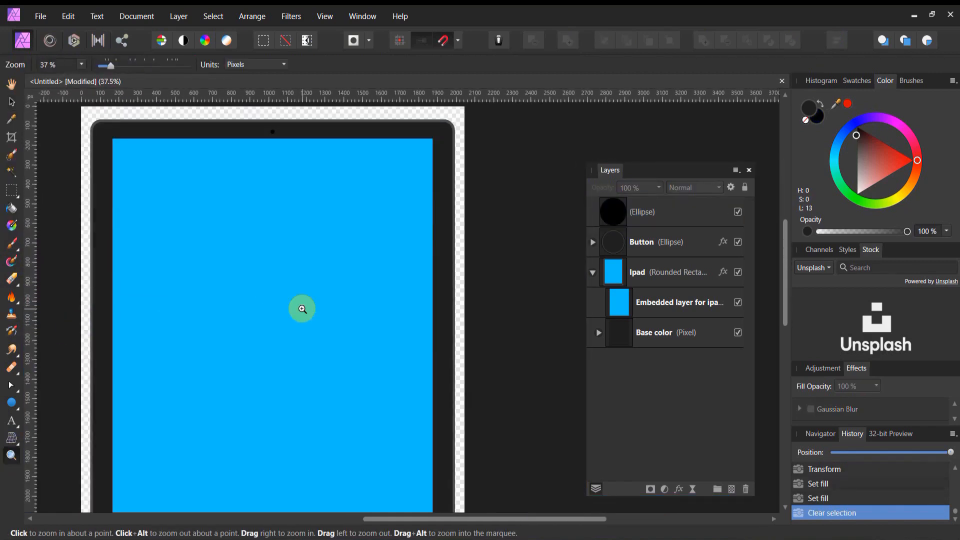
scroll(261, 305, "down", 4)
left_click_drag(266, 304, 178, 291)
scroll(236, 302, "up", 2)
scroll(189, 293, "down", 1)
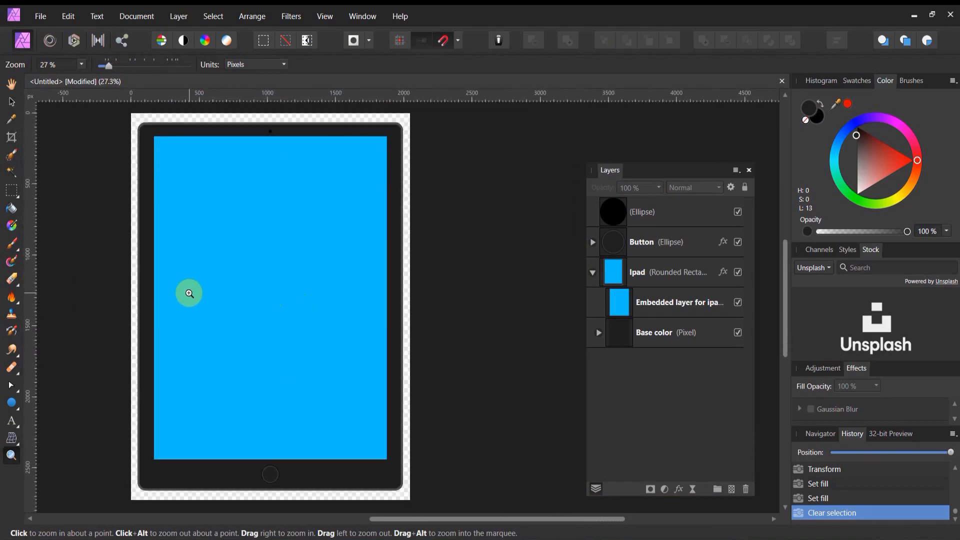
Open the embedded screen layer's document and place the "ipad image" JPG over the blue rectangle so it fills the canvas, leaving nothing selected.
double_click(629, 305)
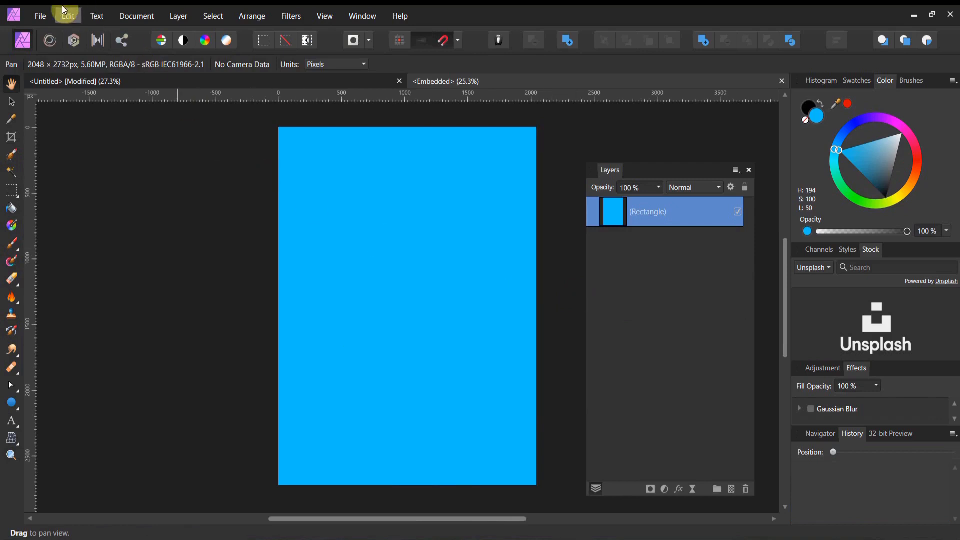
left_click(44, 15)
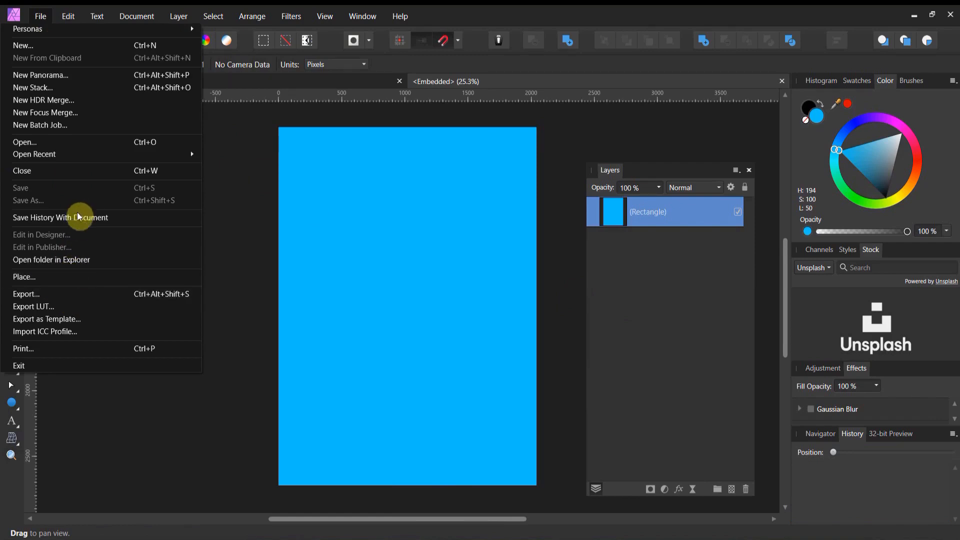
left_click(70, 275)
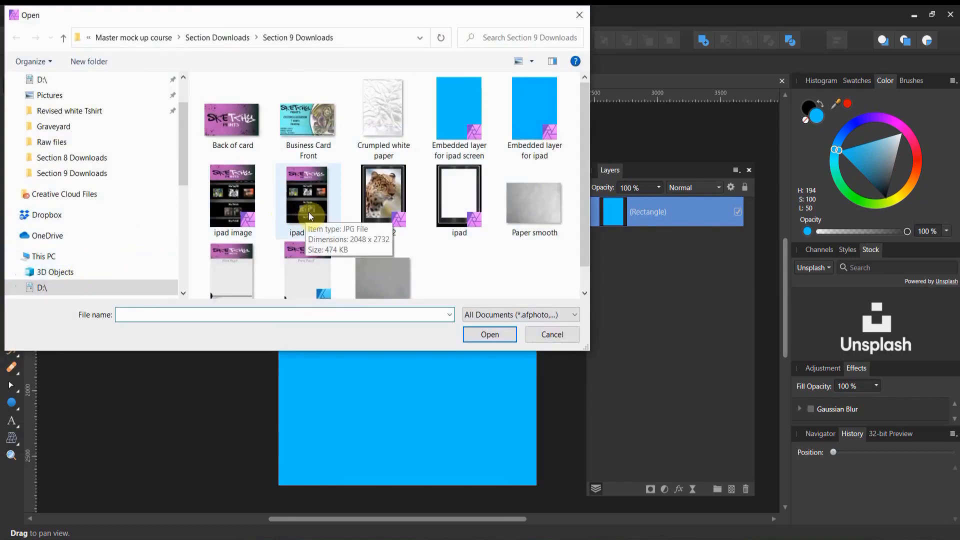
double_click(307, 188)
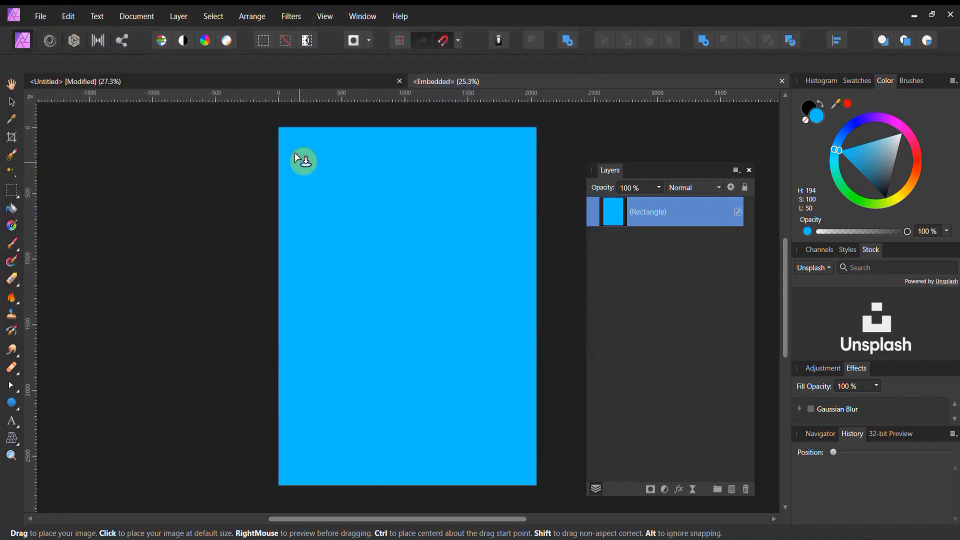
left_click_drag(305, 163, 569, 465)
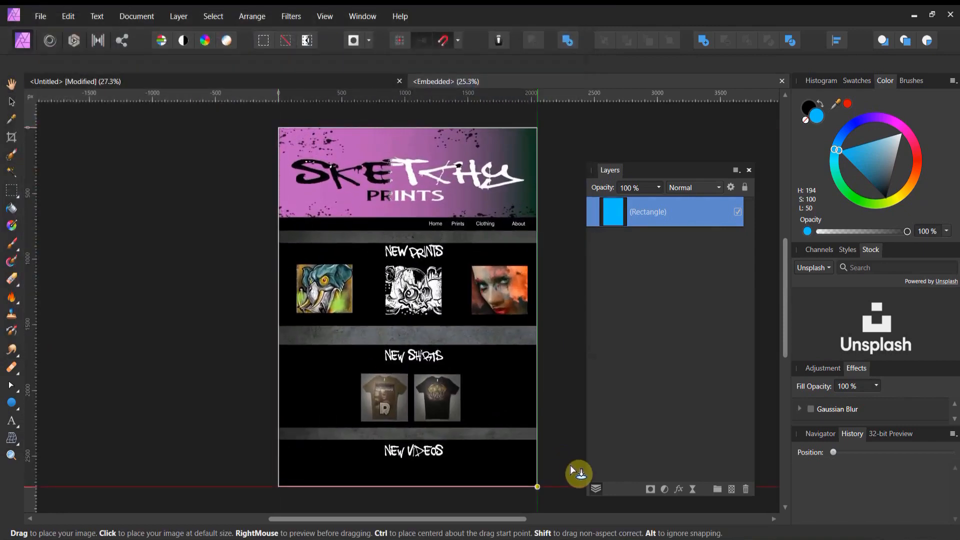
left_click(567, 419)
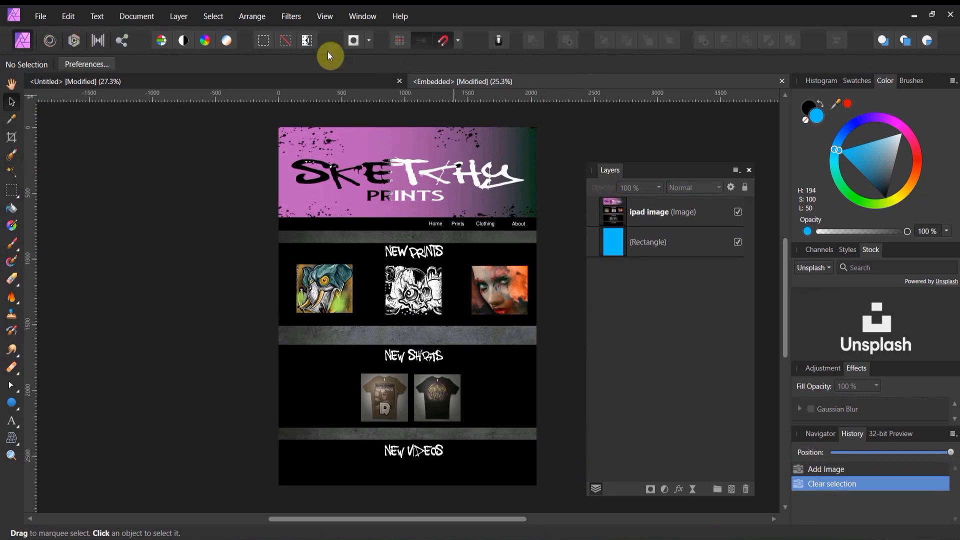
Return to the main iPad mockup document and examine the whole device with the website image on its screen.
left_click(335, 78)
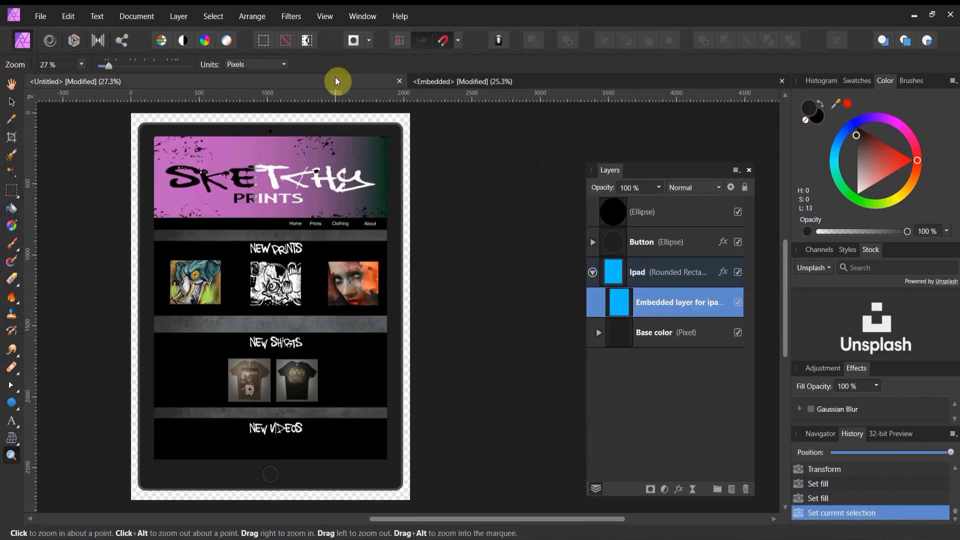
left_click(475, 210)
left_click_drag(476, 211, 214, 185)
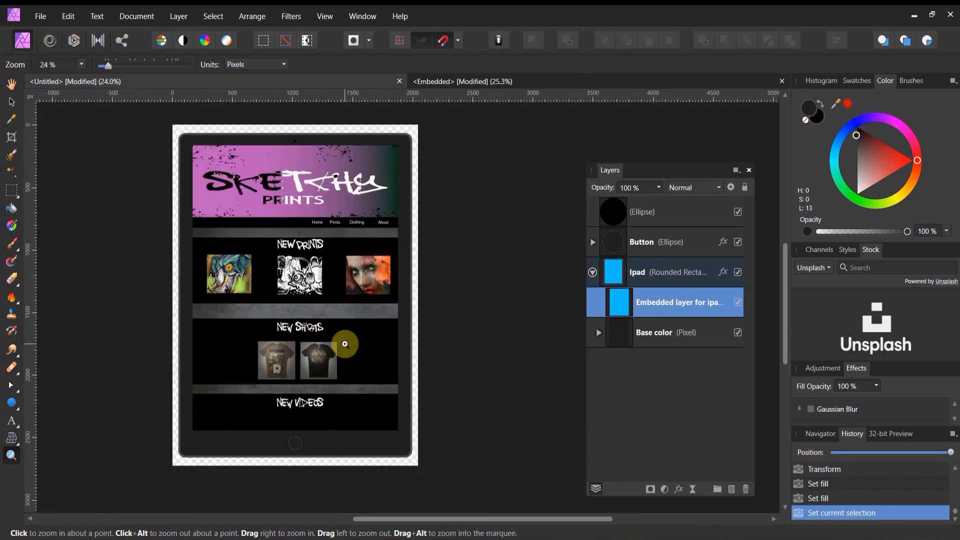